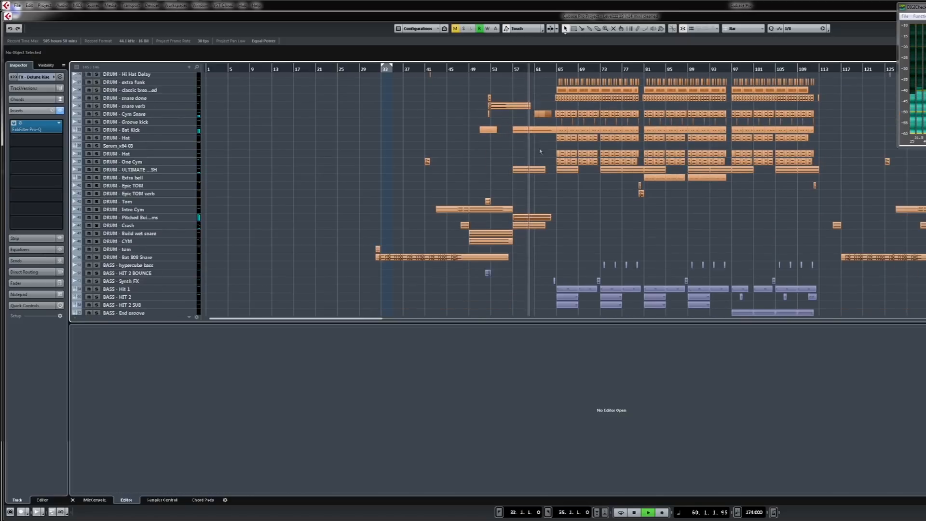
# Play the arrangement from bar 57, stop it, and look over the drum, bass and FX tracks
pyautogui.click(510, 71)
pyautogui.scroll(-4, 543, 169)
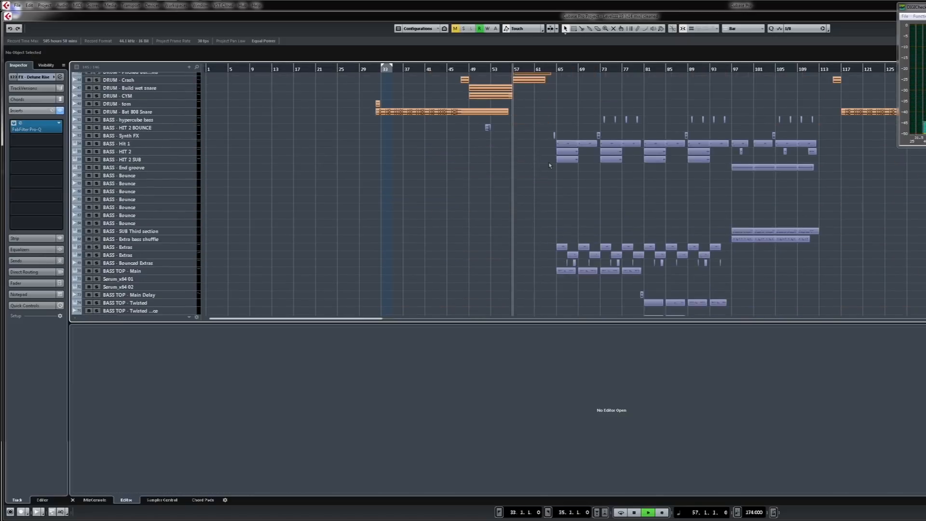
pyautogui.scroll(8, 547, 182)
pyautogui.press('space')
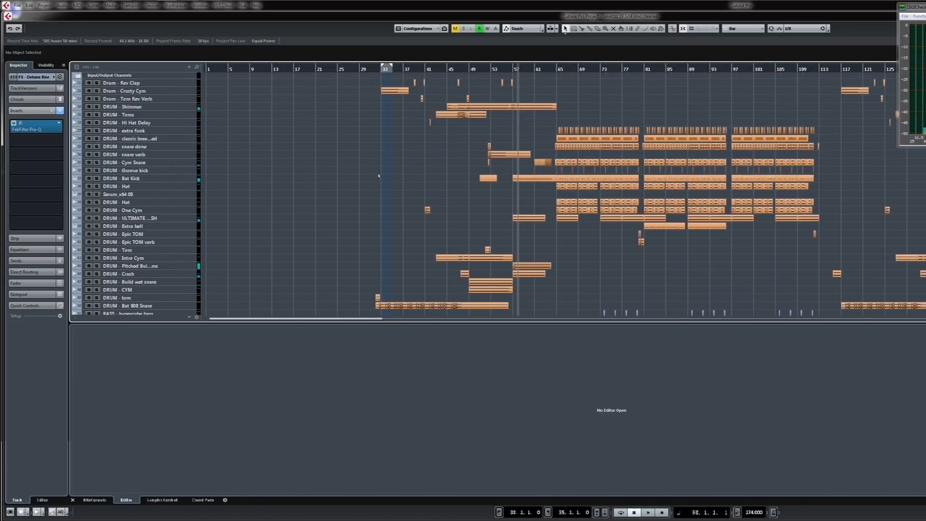
pyautogui.scroll(8, 390, 178)
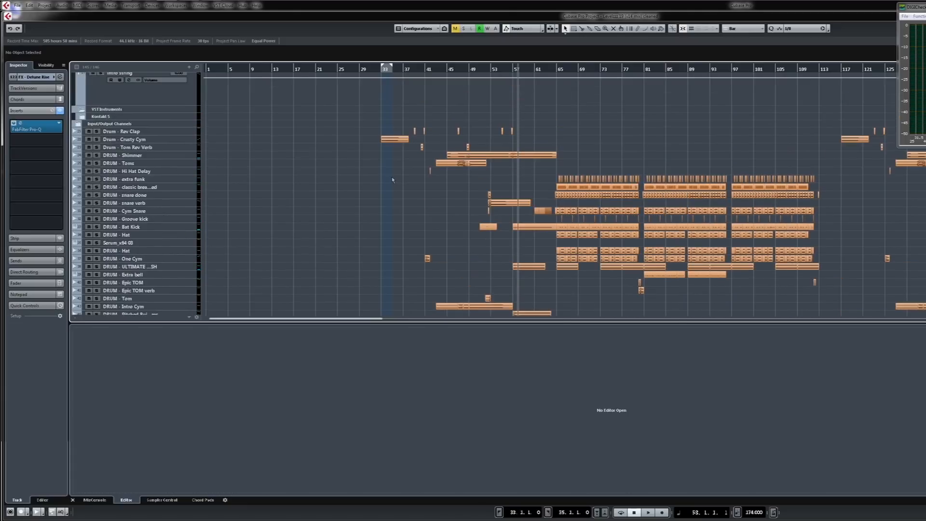
pyautogui.scroll(-8, 393, 180)
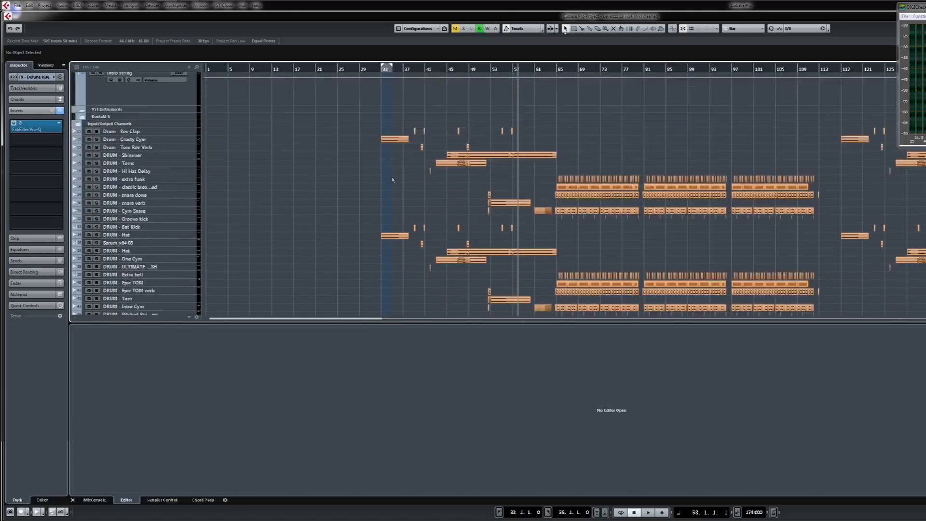
pyautogui.scroll(-10, 393, 179)
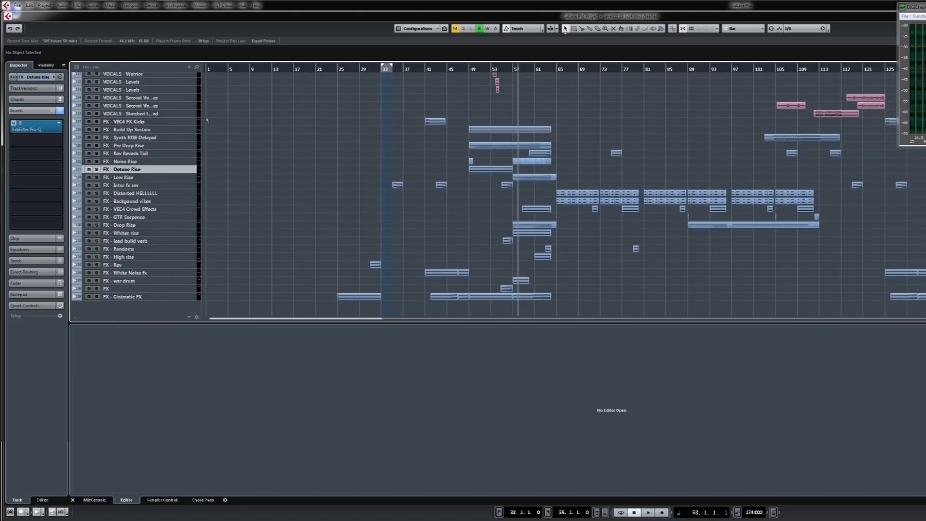
# Solo the FX Pre Drop Rise track and listen to it from bar 49
pyautogui.click(115, 146)
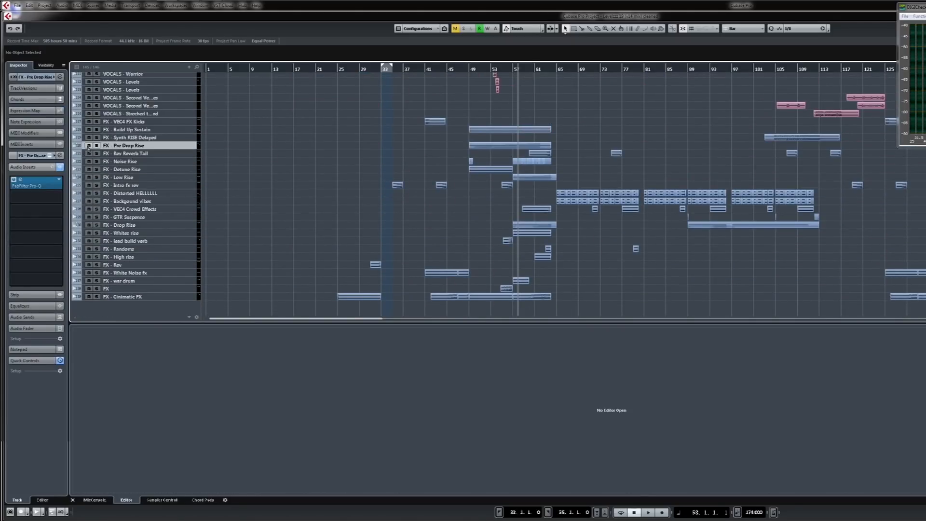
pyautogui.click(97, 145)
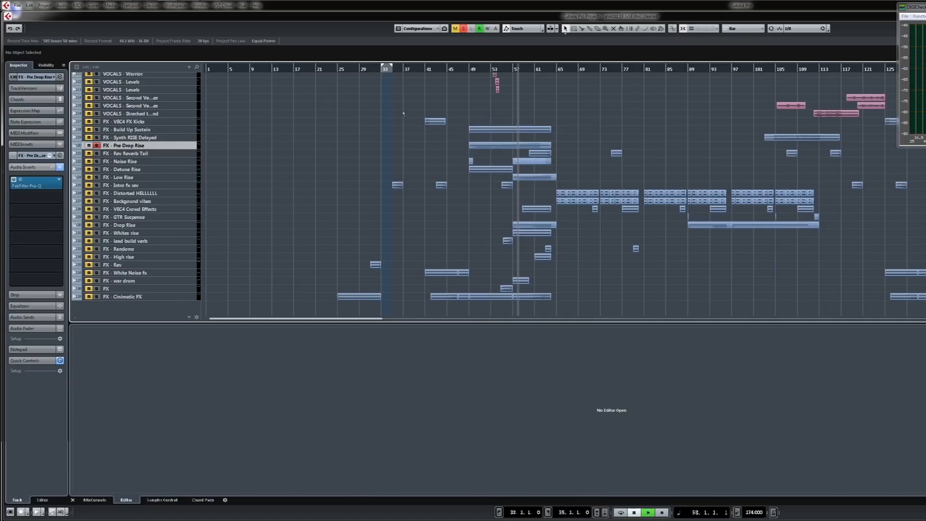
pyautogui.click(470, 69)
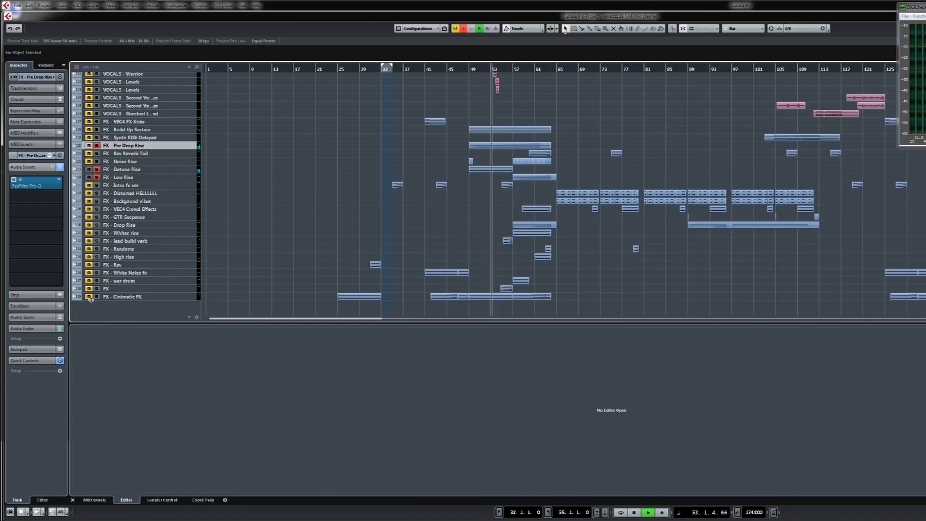
# Add FX Build Up Sustain to the soloed tracks and look over the vocal, bass and synth tracks during playback
pyautogui.scroll(4, 111, 220)
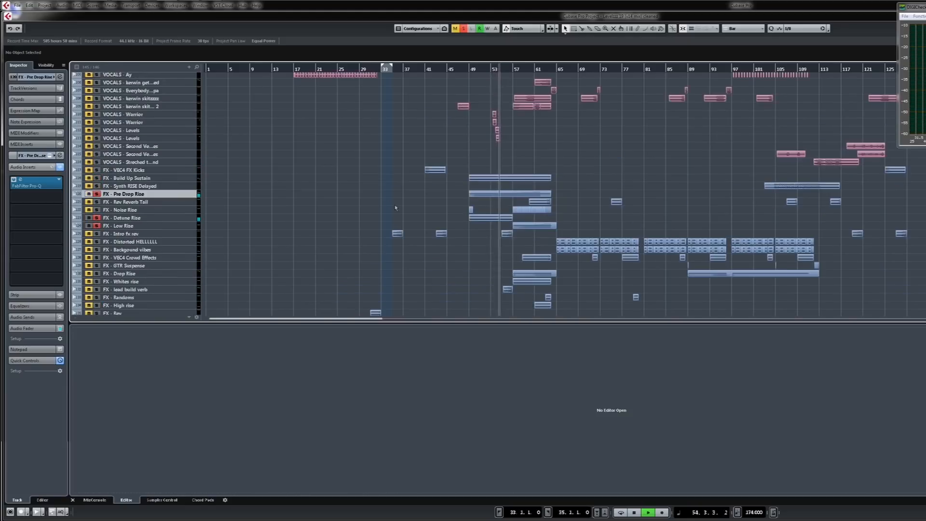
pyautogui.click(96, 227)
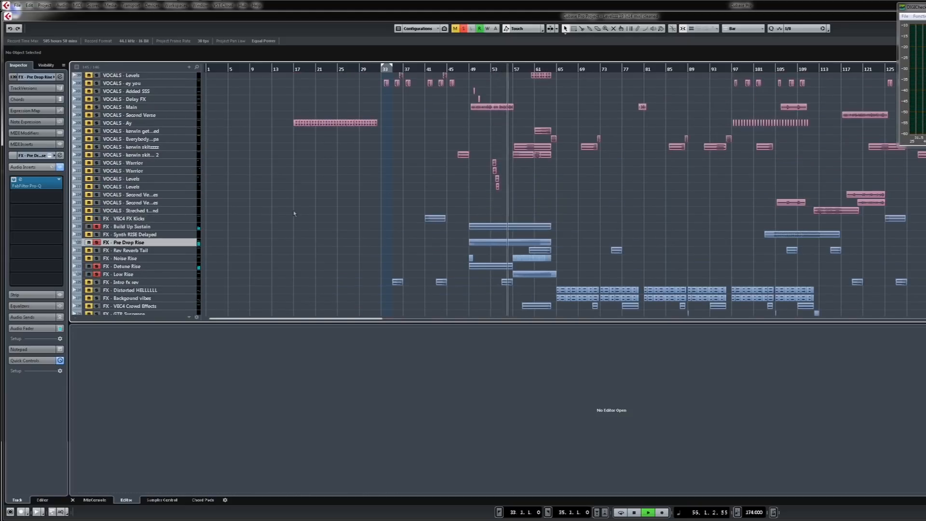
pyautogui.scroll(3, 420, 201)
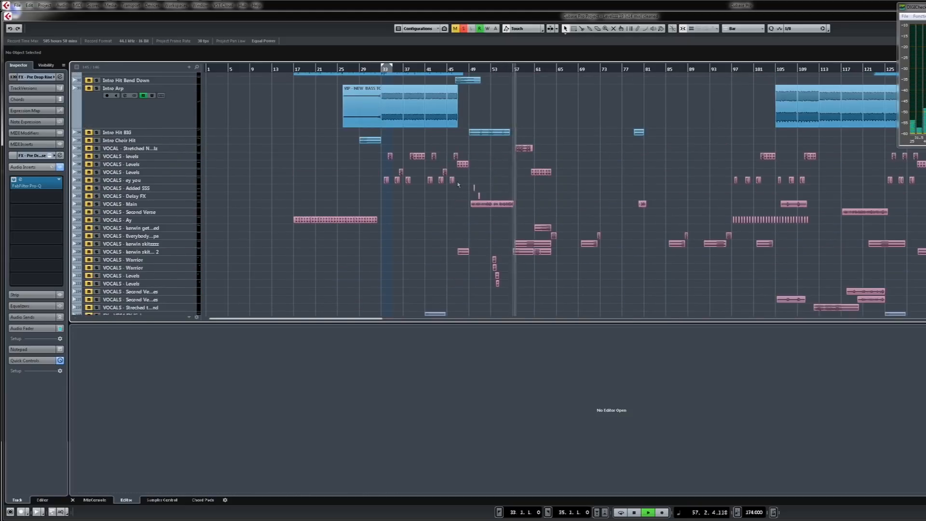
pyautogui.scroll(2, 458, 185)
pyautogui.scroll(12, 470, 190)
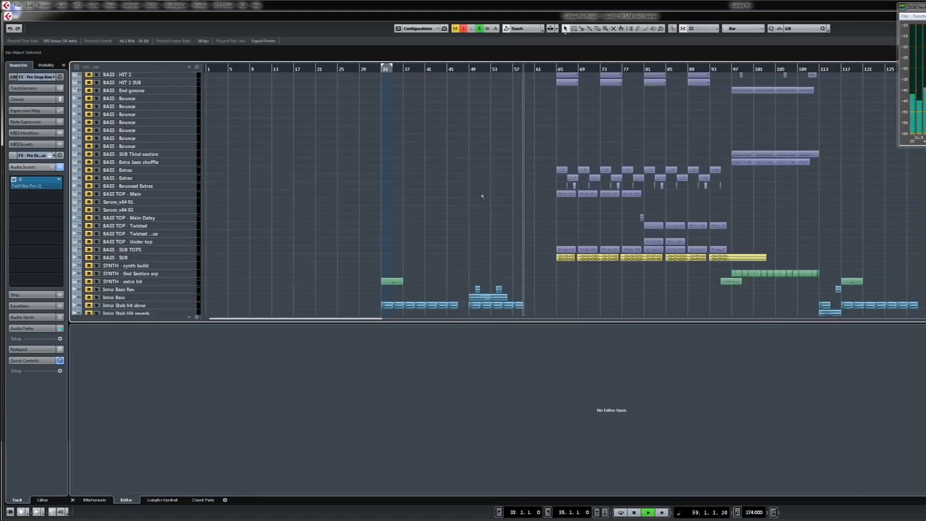
pyautogui.scroll(-5, 482, 195)
pyautogui.scroll(-8, 482, 195)
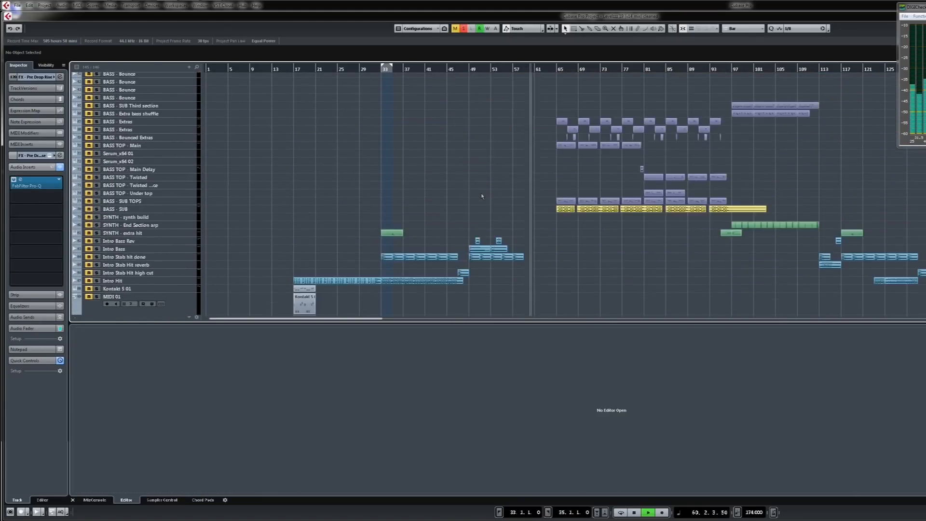
pyautogui.scroll(-8, 482, 196)
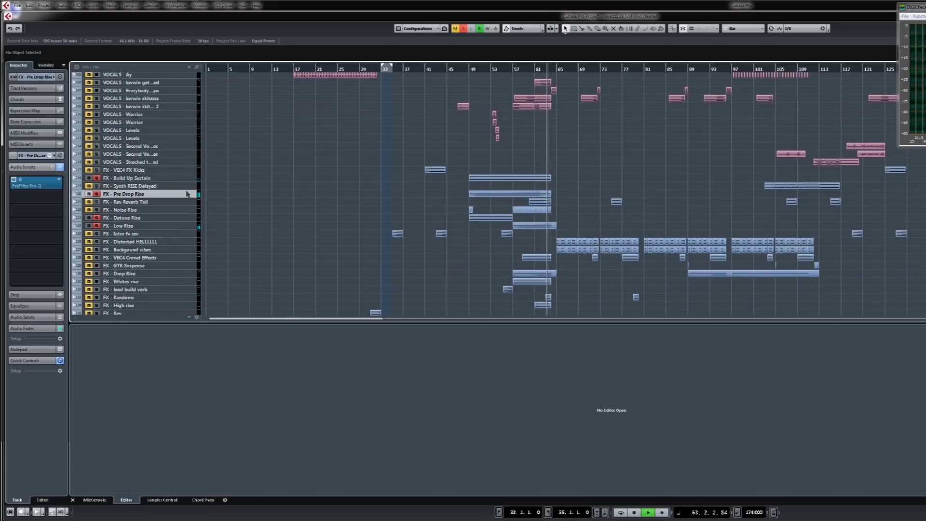
# Add FX Rev Reverb Tail, Noise Rise and Randoms to the soloed tracks and listen again from bar 57
pyautogui.click(97, 203)
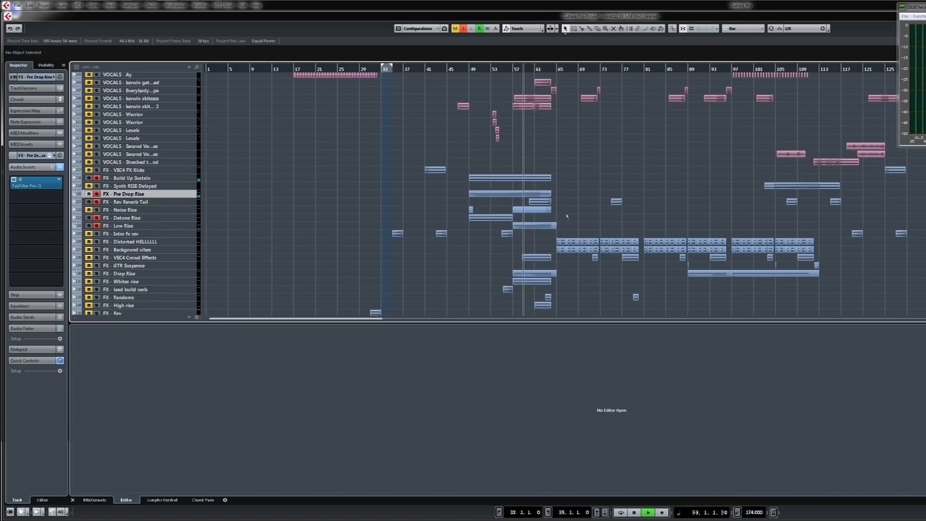
pyautogui.click(97, 210)
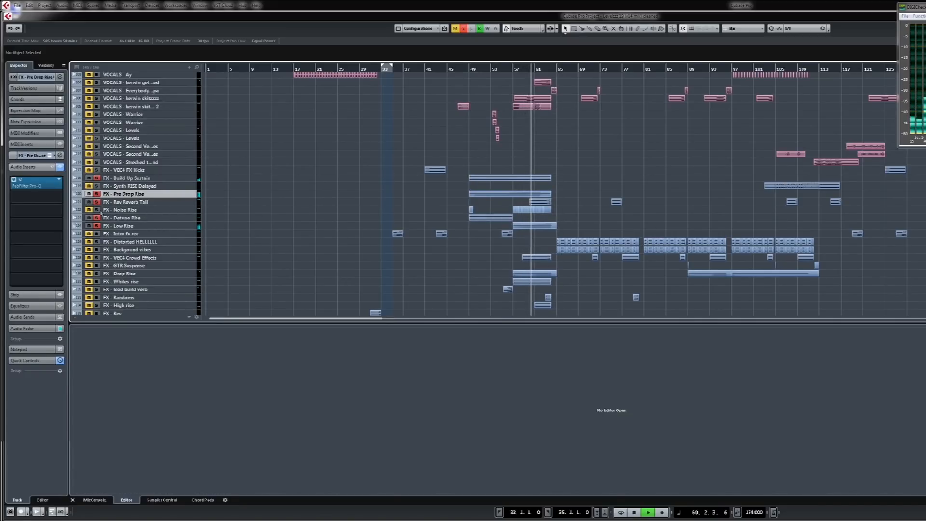
pyautogui.scroll(-2, 322, 239)
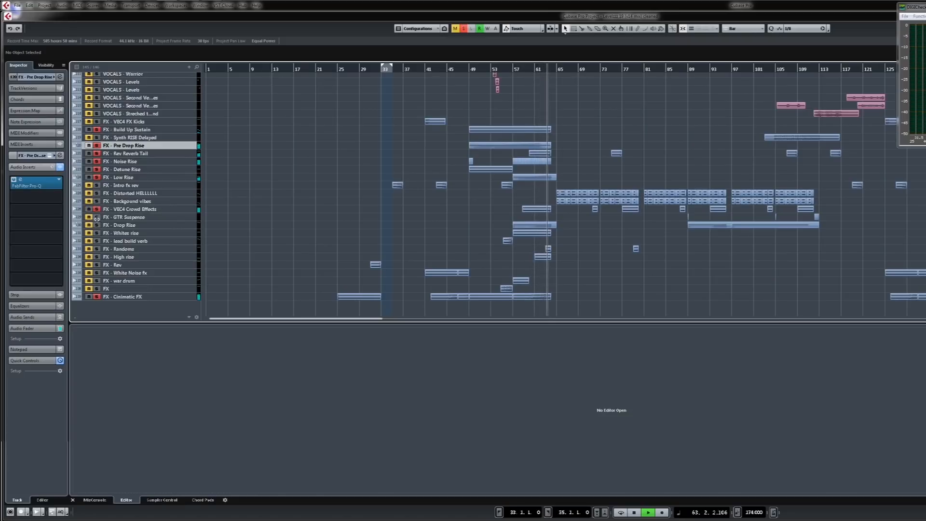
pyautogui.click(512, 94)
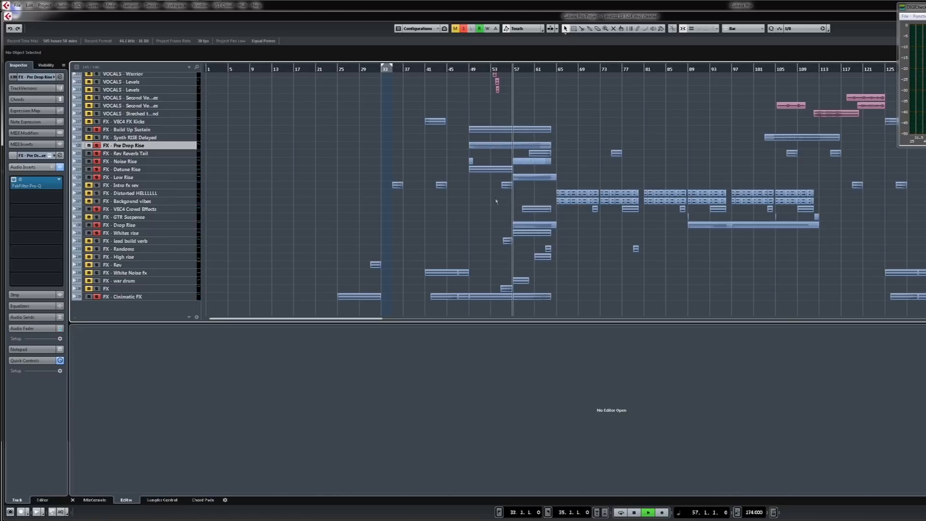
pyautogui.click(97, 250)
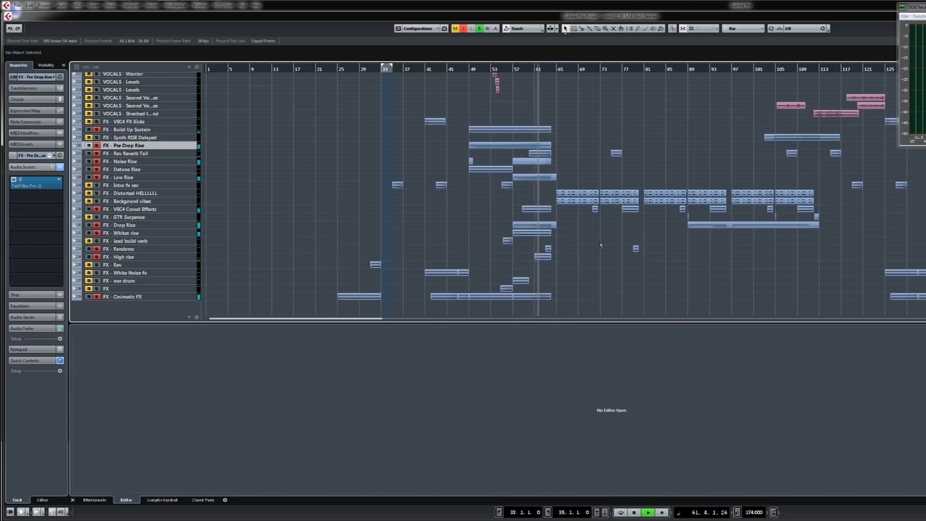
# Add an instrument track with Massive below FX Pre Drop Rise and reposition the synth's window
pyautogui.click(146, 178)
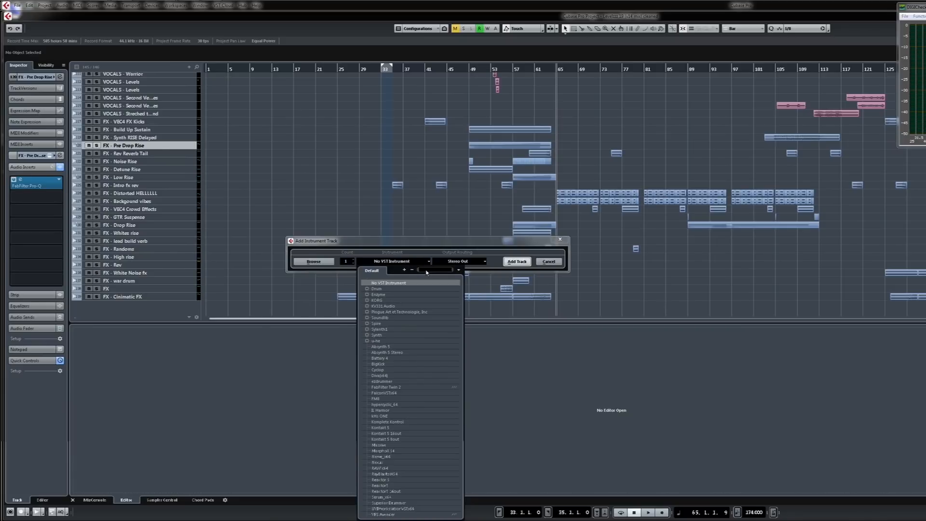
pyautogui.write('mas')
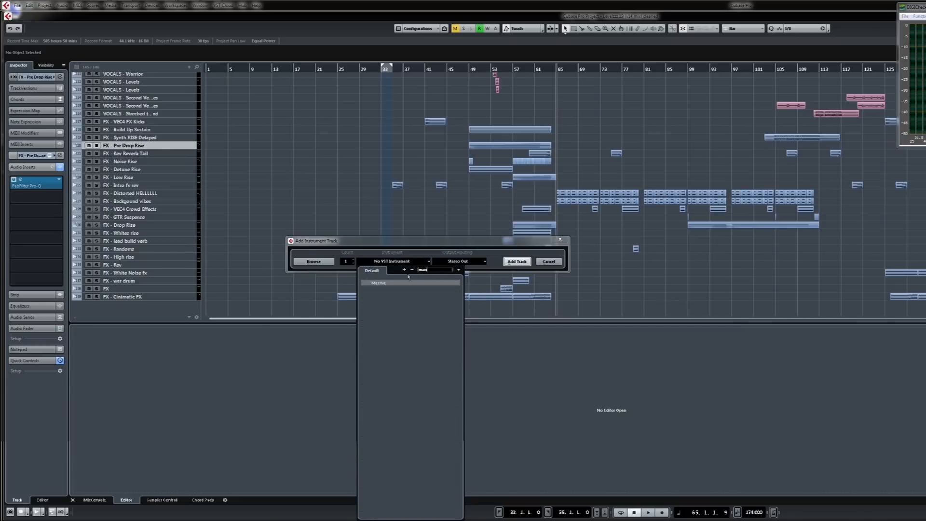
pyautogui.click(381, 283)
pyautogui.click(517, 261)
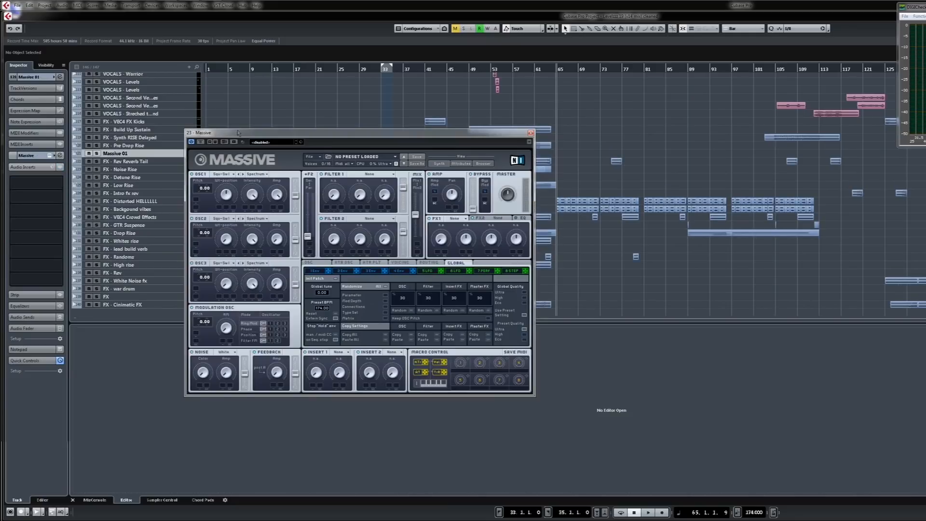
pyautogui.moveTo(242, 134); pyautogui.dragTo(297, 138)
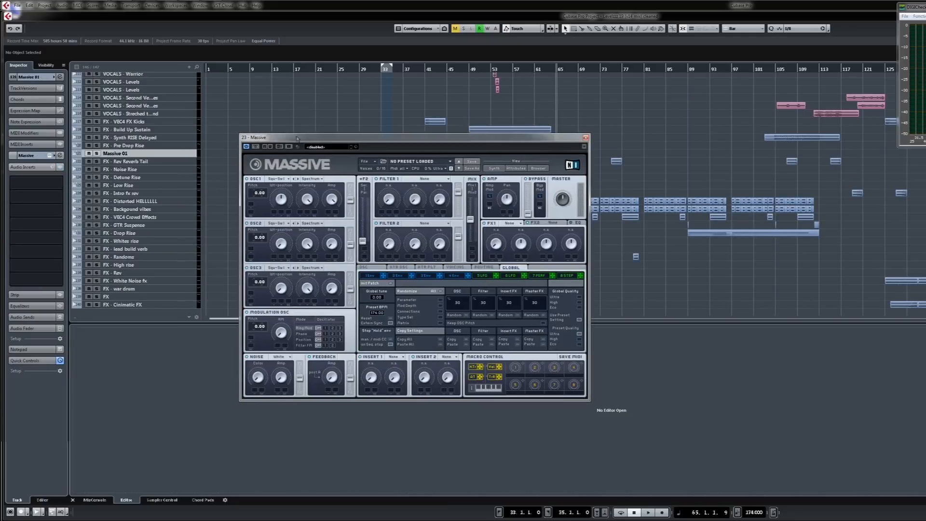
# Toggle oscillator 1 in Massive and display the settings of envelope 4
pyautogui.click(375, 163)
pyautogui.moveTo(371, 202)
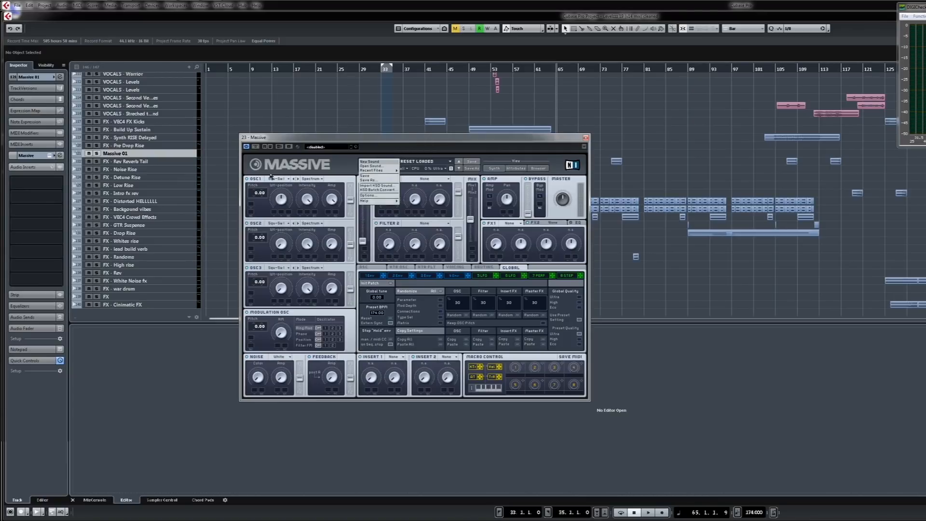
pyautogui.click(247, 182)
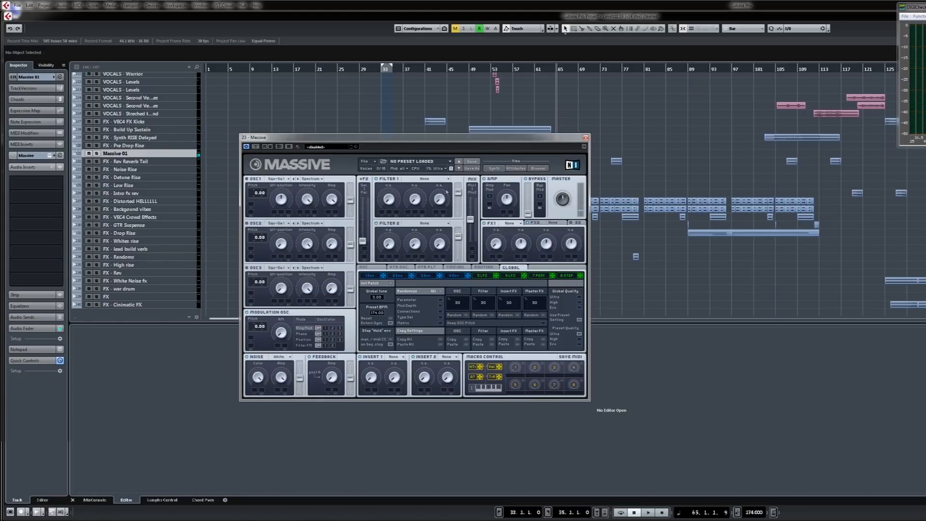
pyautogui.click(431, 182)
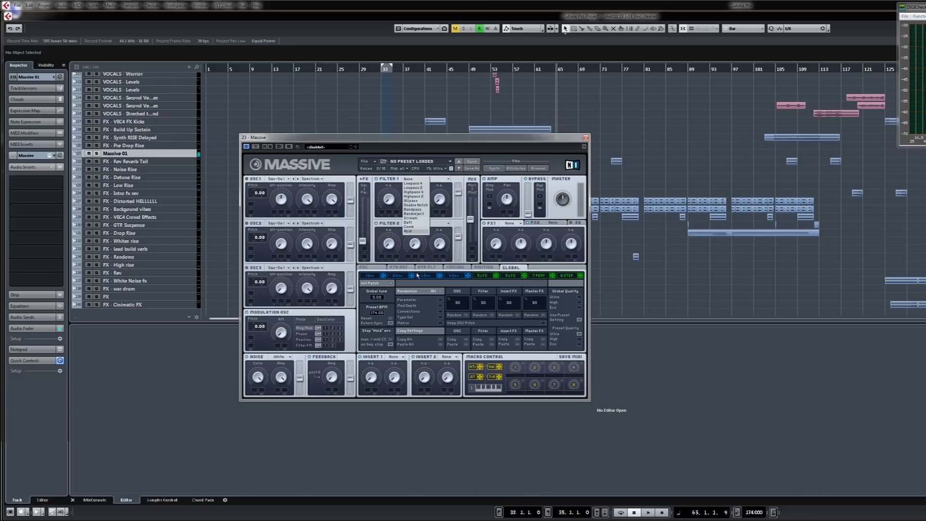
pyautogui.click(449, 277)
pyautogui.click(453, 277)
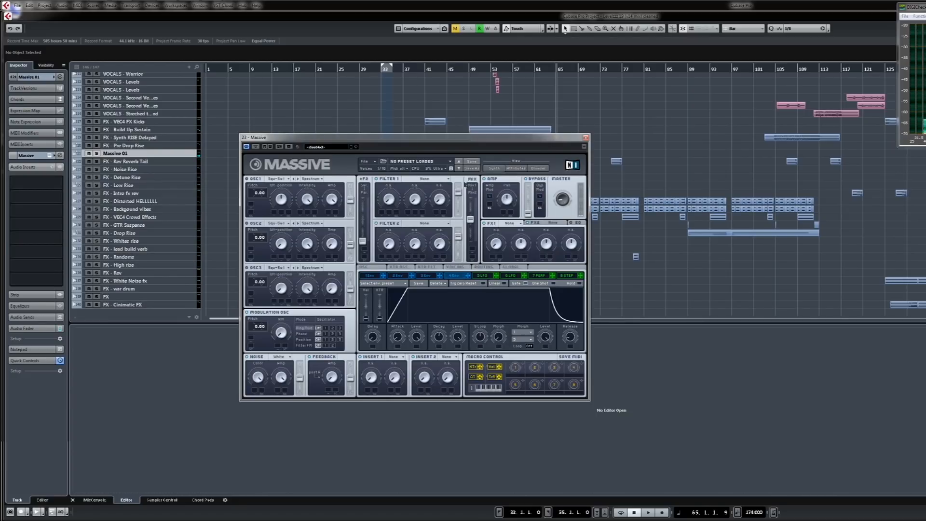
# Set Filter 1 in Massive to Comb and move the synth window clear of the FX events
pyautogui.click(423, 180)
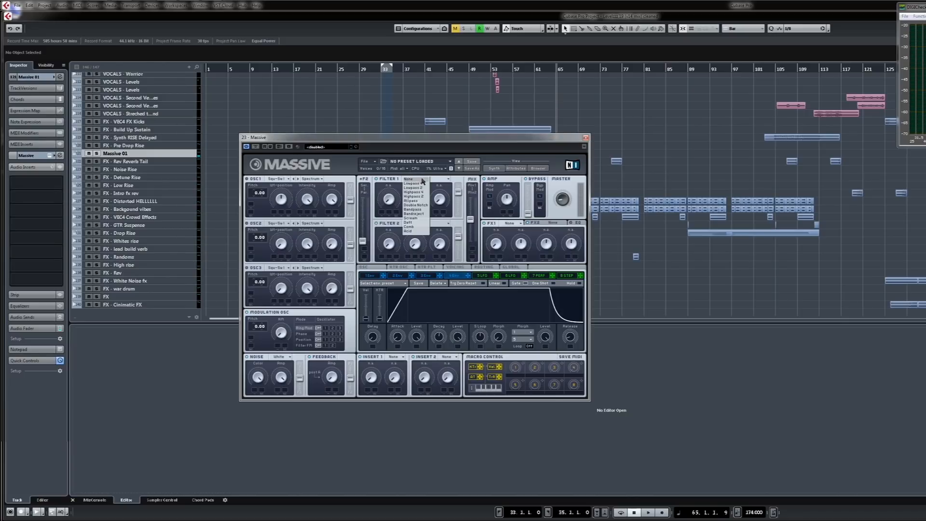
pyautogui.click(415, 227)
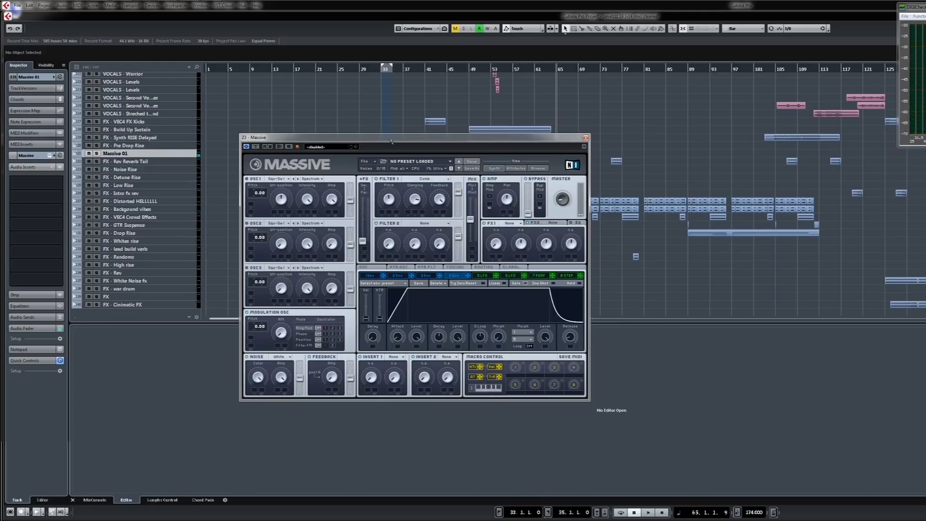
pyautogui.moveTo(391, 141); pyautogui.dragTo(668, 218)
# Set the locators to the FX Pre Drop Rise event, bars 49 to 64, and turn on cycle mode
pyautogui.click(493, 147)
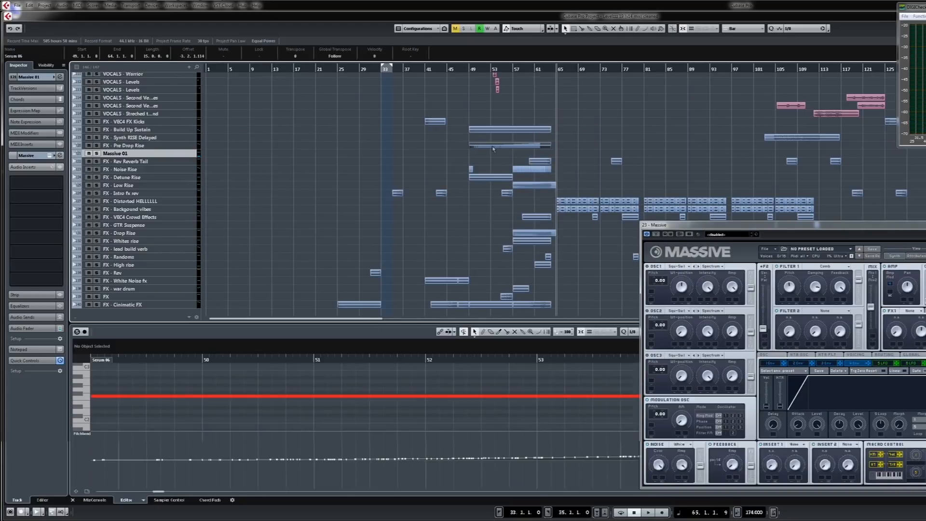
pyautogui.press('p')
pyautogui.click(482, 69)
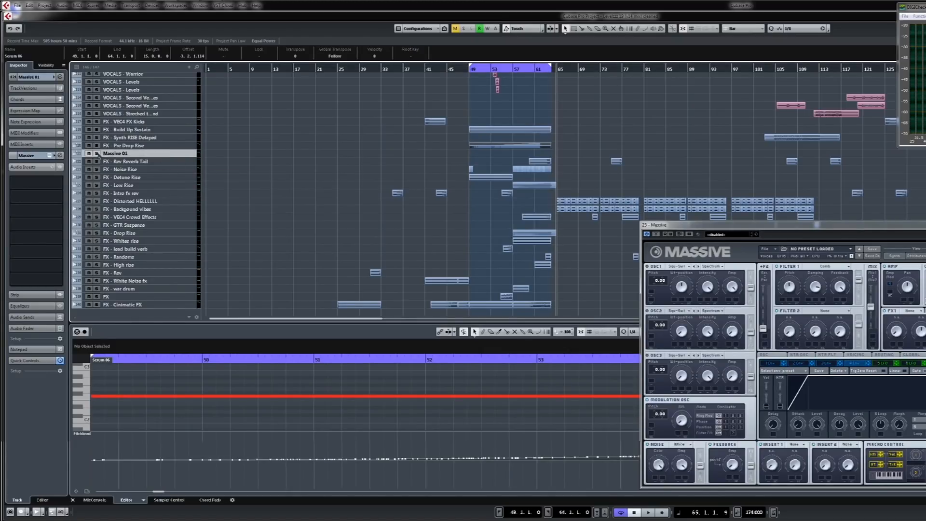
# Try recording a MIDI take on the Massive track from bar 48, then stop and delete the recorded part
pyautogui.click(465, 69)
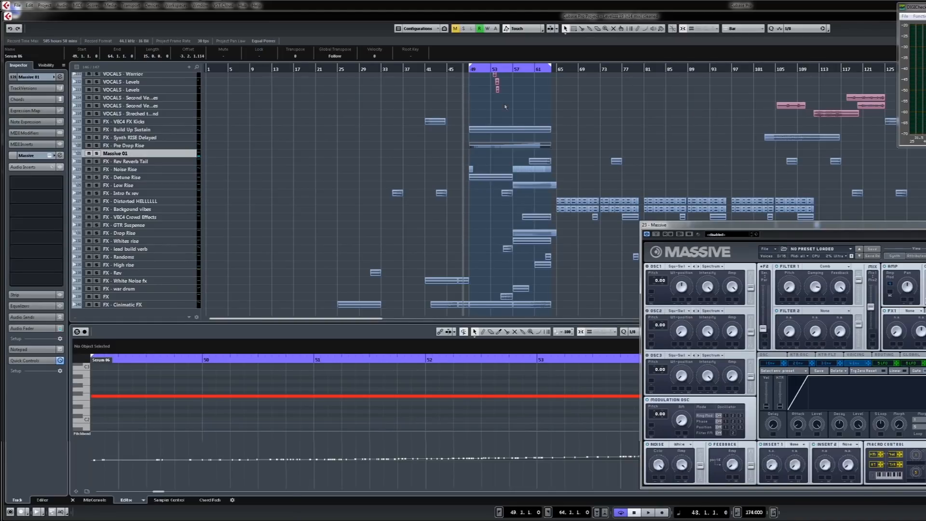
pyautogui.press('KP_Multiply')
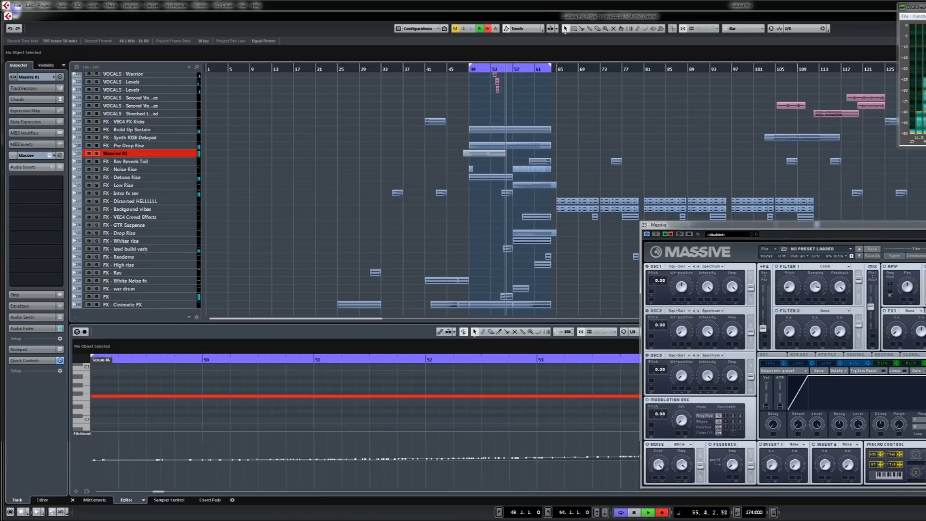
pyautogui.press('space')
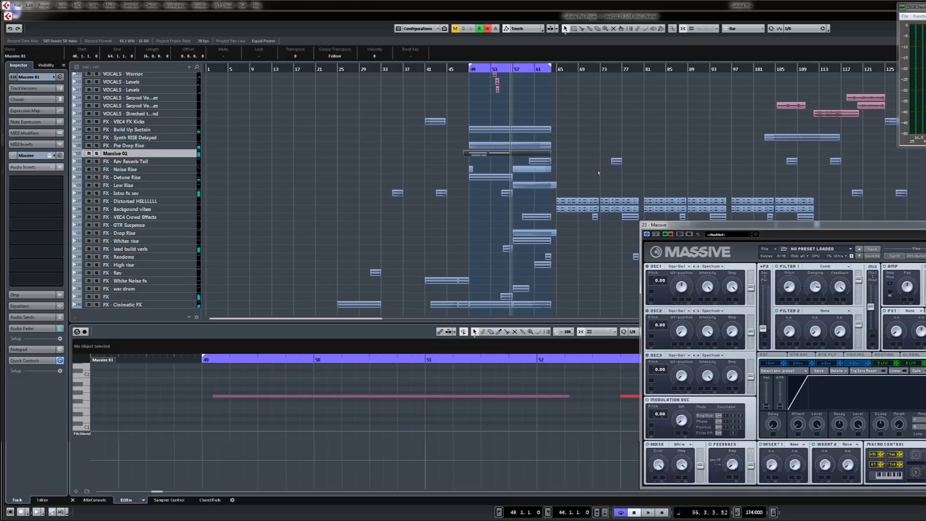
pyautogui.press('Delete')
# Record a new MIDI take on the Massive 01 track from bar 47 and select the recorded part
pyautogui.click(458, 68)
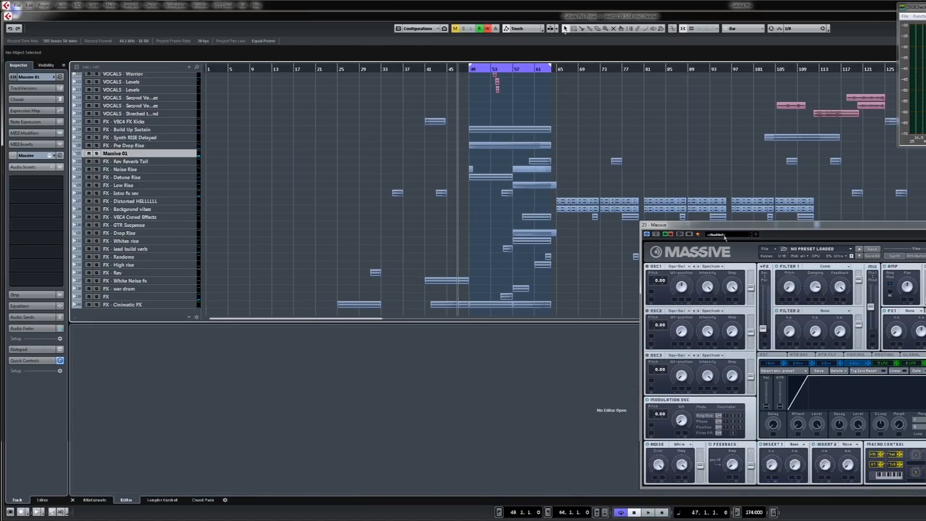
pyautogui.press('KP_Multiply')
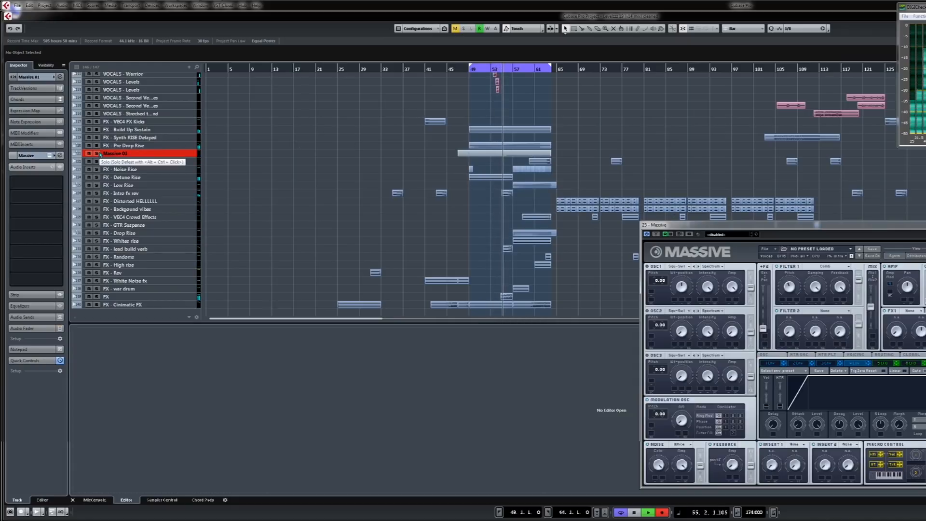
pyautogui.click(487, 154)
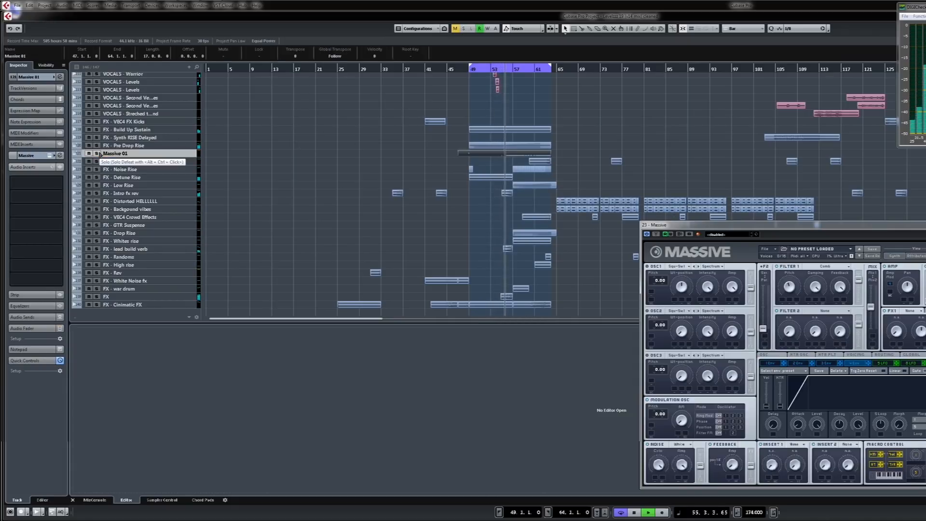
# Open the recorded Massive 01 part for note editing, with the editor enlarged enough to show the whole build-up range
pyautogui.doubleClick(488, 153)
pyautogui.moveTo(336, 322); pyautogui.dragTo(337, 201)
pyautogui.press('g')
pyautogui.press('g')
pyautogui.press('g')
pyautogui.press('g')
pyautogui.press('g')
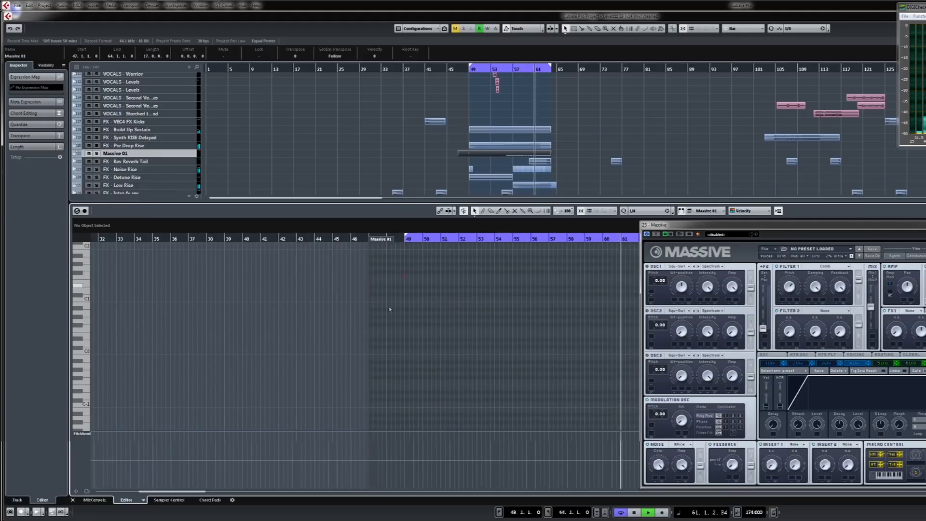
pyautogui.press('g')
pyautogui.press('g')
pyautogui.press('g')
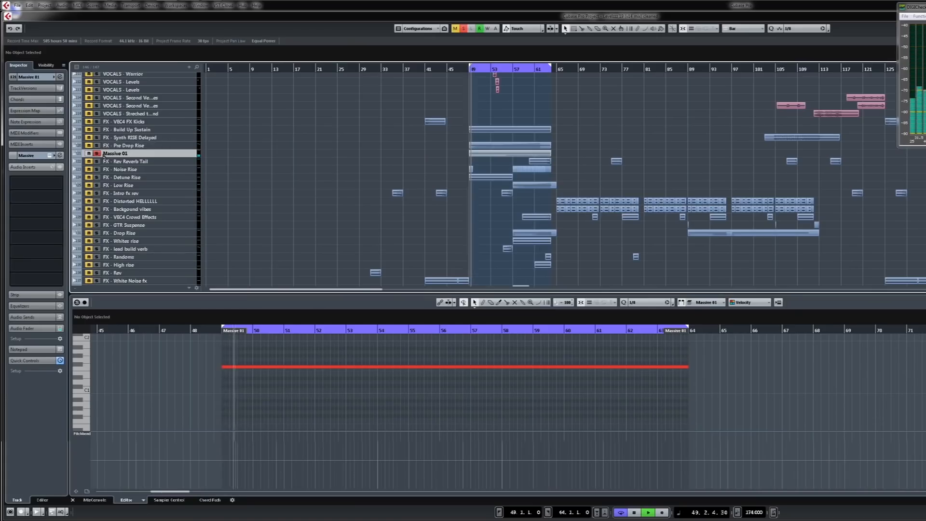
# Reveal the automation lane of Massive 01 and check the controller data in its part, starting with Control 15
pyautogui.click(76, 154)
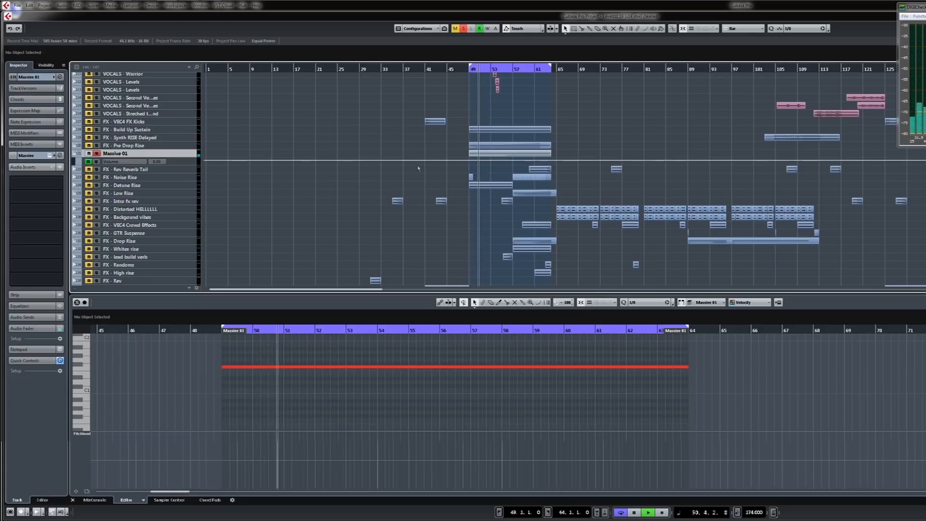
pyautogui.doubleClick(482, 153)
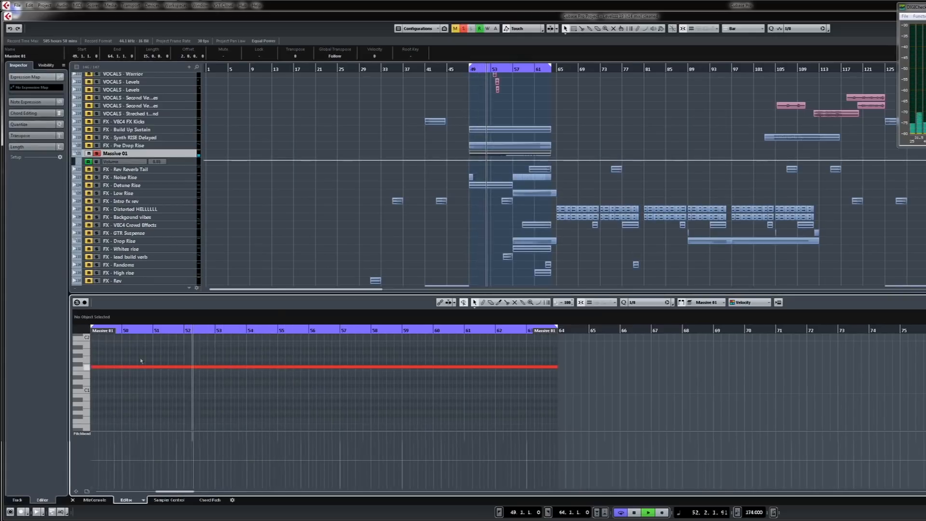
pyautogui.click(82, 434)
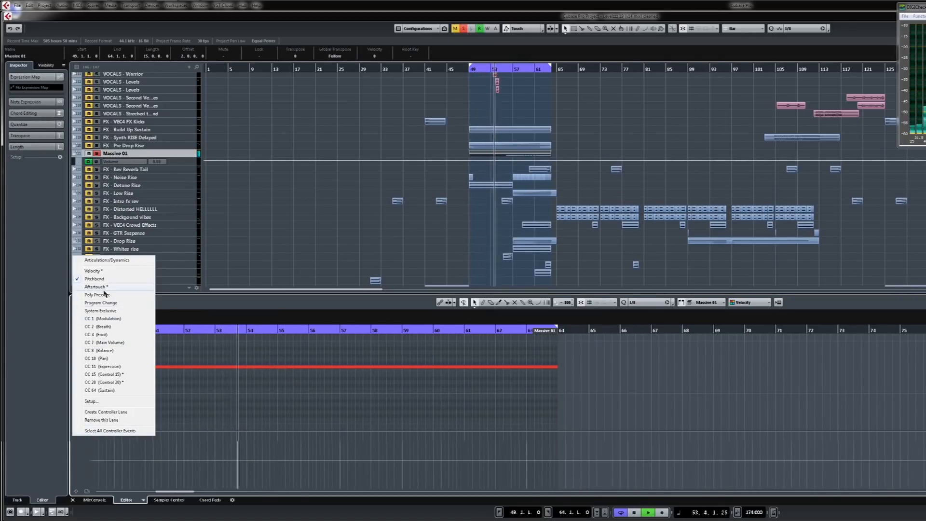
pyautogui.click(118, 375)
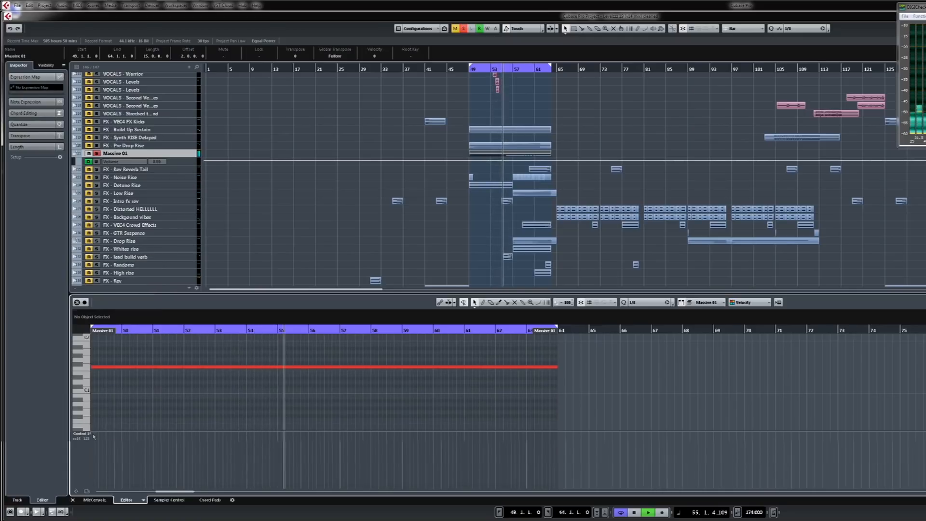
pyautogui.click(82, 433)
pyautogui.click(108, 383)
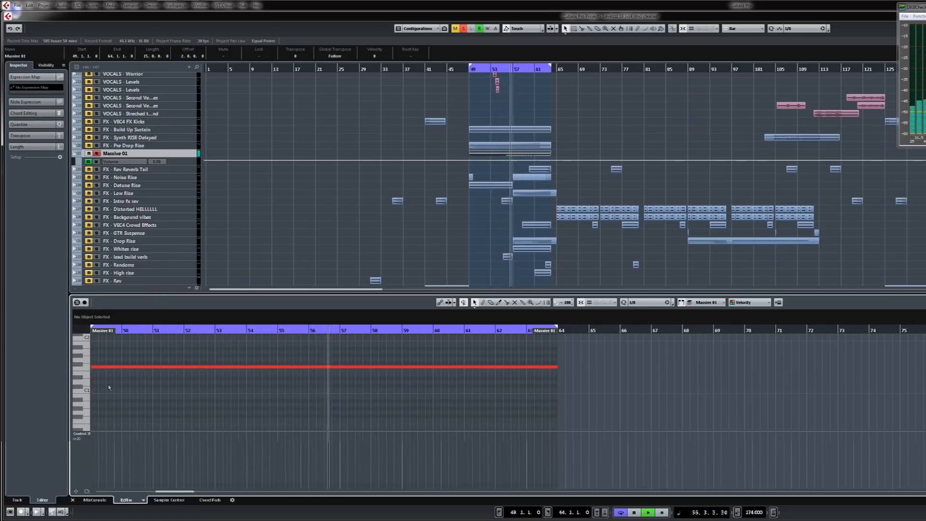
# Show the Massive FILTER1-CUT automation and raise the starting point of its curve at bar 49
pyautogui.click(145, 163)
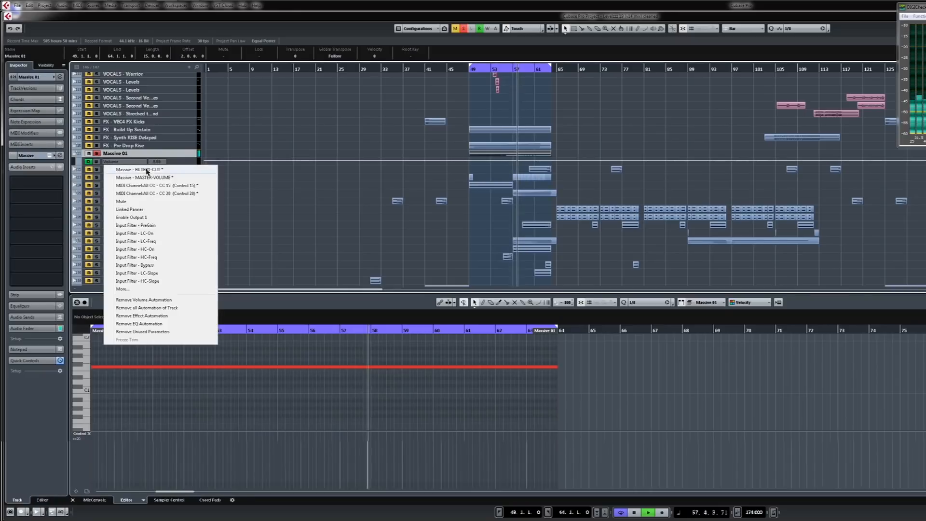
pyautogui.click(150, 169)
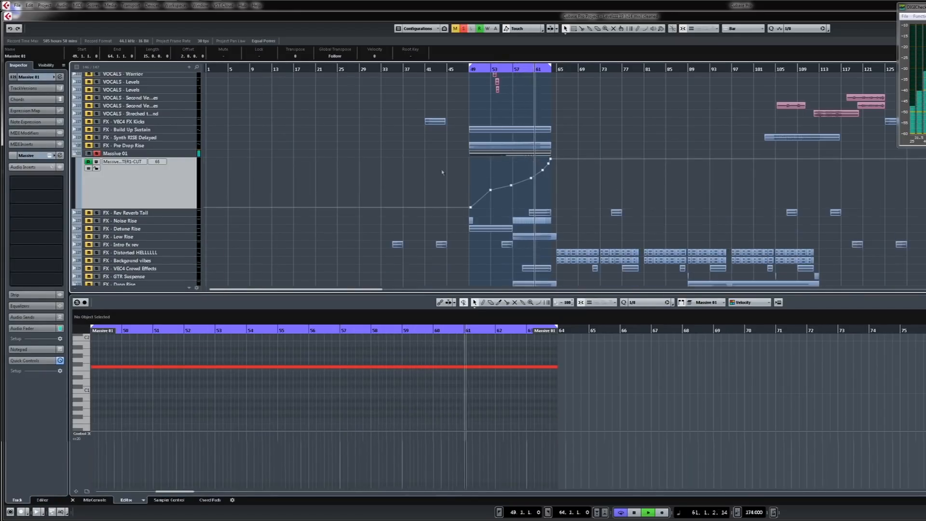
pyautogui.click(464, 199)
pyautogui.moveTo(467, 200); pyautogui.dragTo(472, 199)
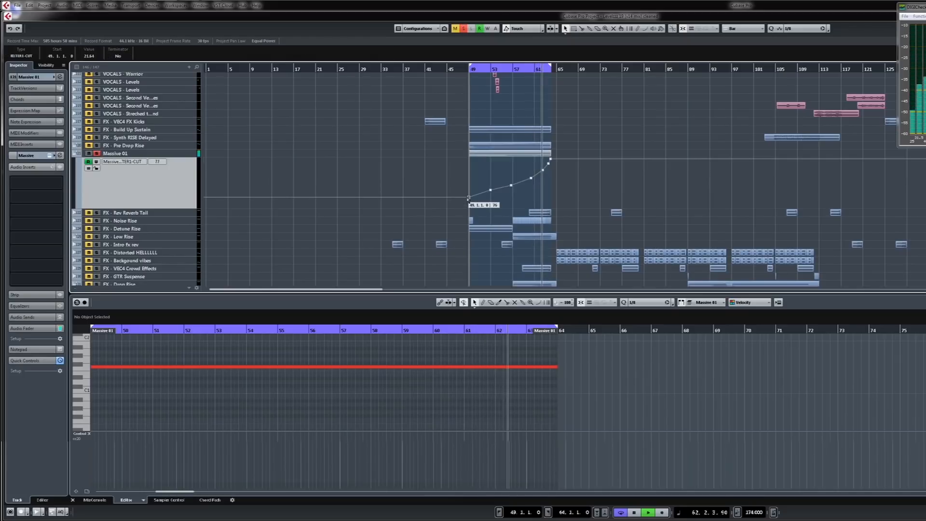
# Delete the three middle points of the filter cutoff rise and lower its starting point at bar 49 to about 9
pyautogui.click(491, 191)
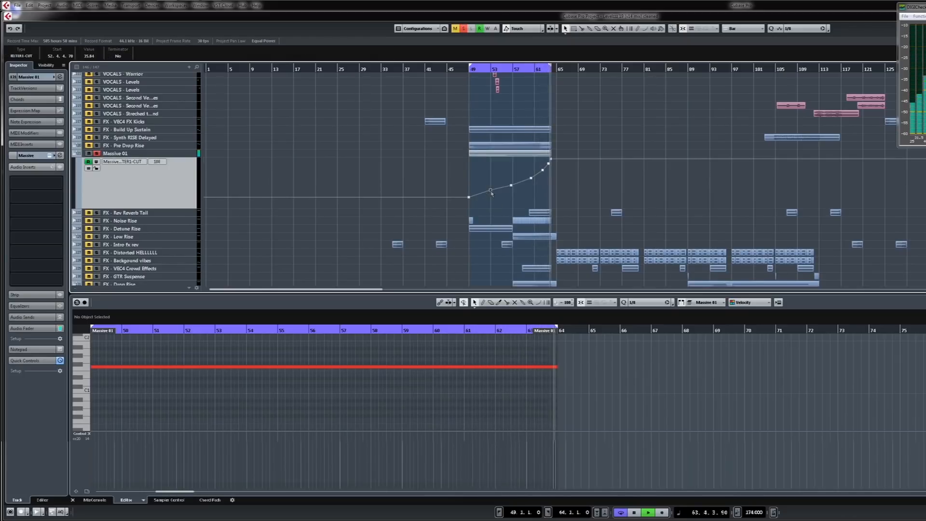
pyautogui.press('Delete')
pyautogui.press('Delete')
pyautogui.press('Delete')
pyautogui.moveTo(469, 197); pyautogui.dragTo(469, 194)
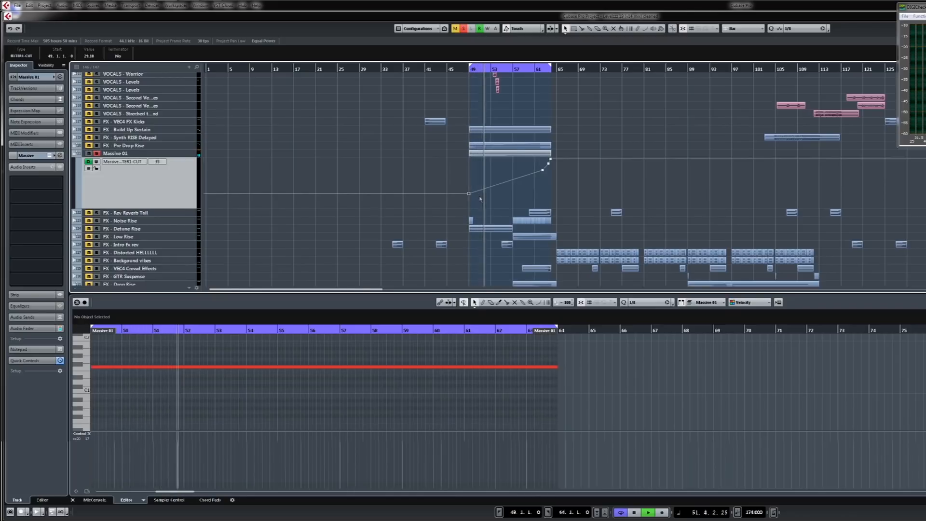
pyautogui.moveTo(469, 194); pyautogui.dragTo(469, 205)
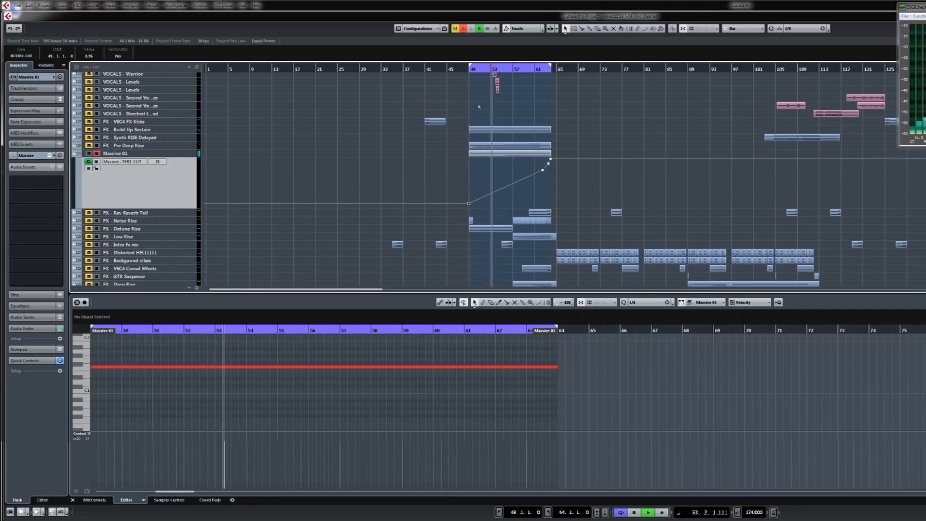
# Switch the lane to the Massive MASTER-VOLUME automation and delete all of its points
pyautogui.click(123, 161)
pyautogui.click(125, 177)
pyautogui.click(396, 177)
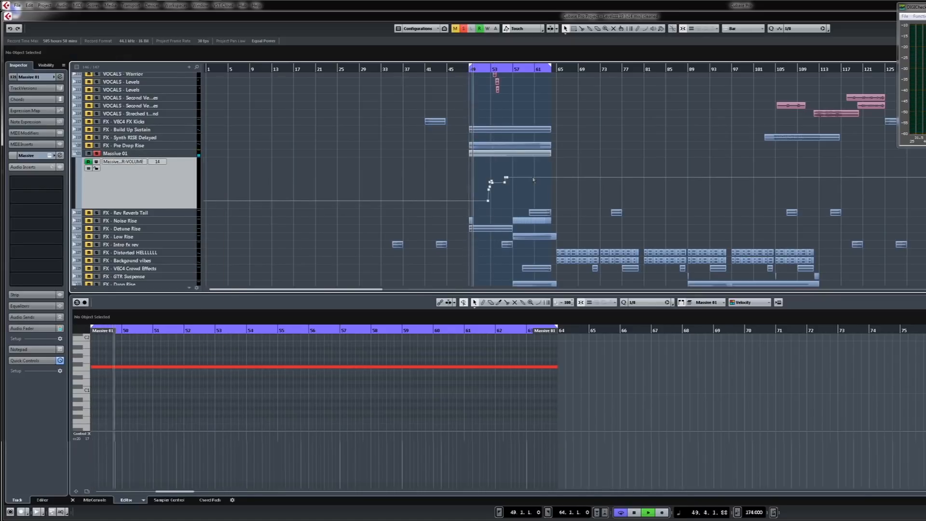
pyautogui.click(489, 201)
pyautogui.press('Delete')
pyautogui.press('Delete')
pyautogui.press('Delete')
pyautogui.press('Delete')
pyautogui.press('Delete')
pyautogui.press('Delete')
pyautogui.press('Delete')
pyautogui.press('Delete')
pyautogui.press('Delete')
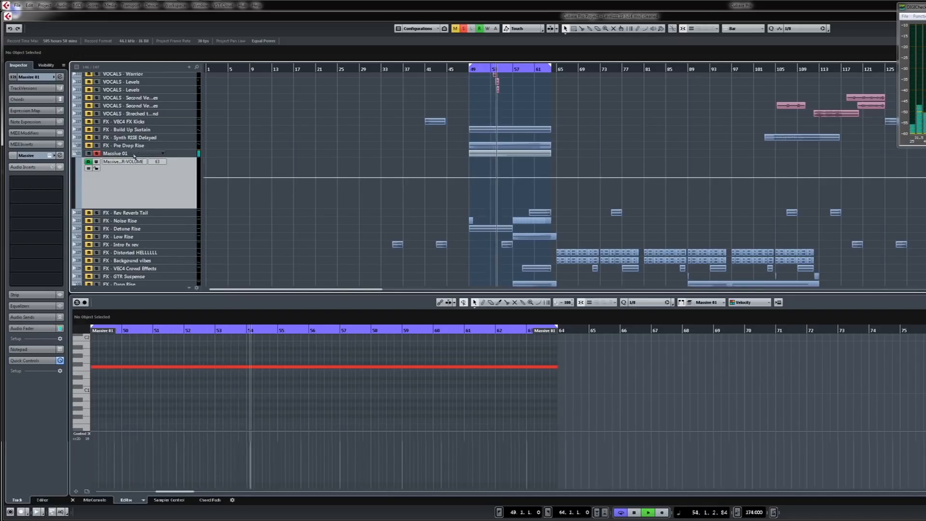
# Reopen the Massive synth window from the Massive 01 track and display the settings of LFO 5
pyautogui.click(164, 151)
pyautogui.click(45, 183)
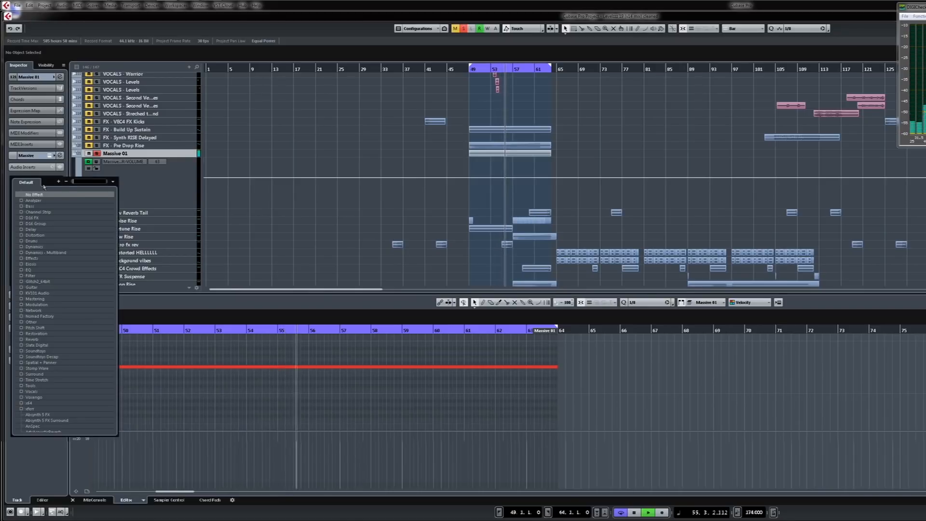
pyautogui.click(59, 156)
pyautogui.click(59, 156)
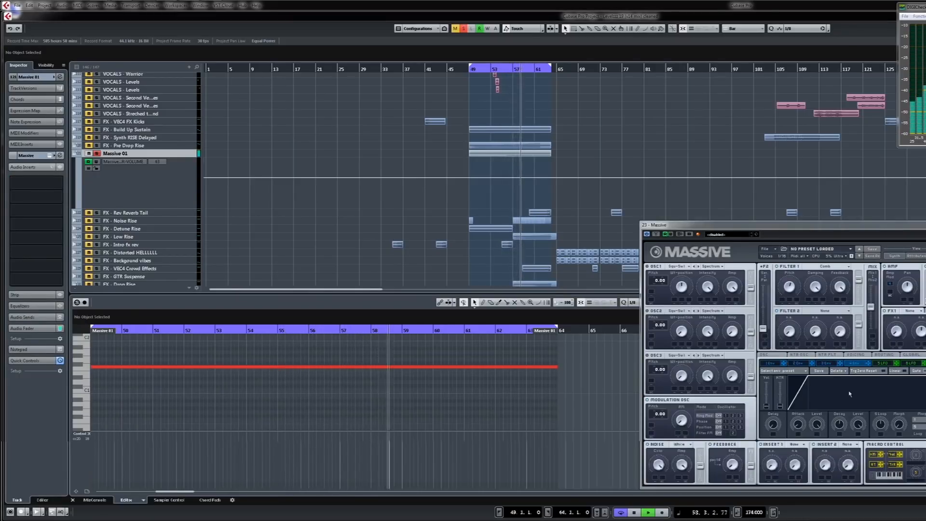
pyautogui.click(883, 363)
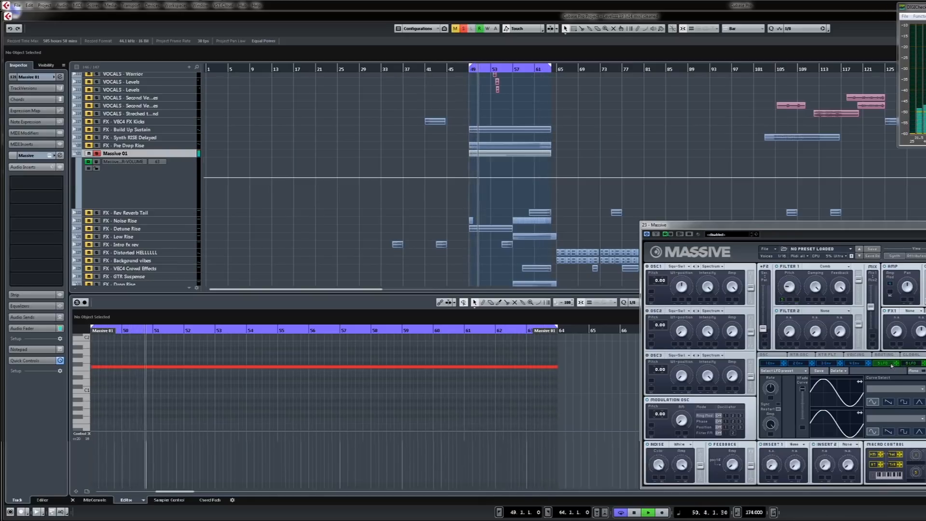
# Sync LFO 5 to the tempo with a falling sawtooth curve and adjust its modulation of the Filter 1 pitch
pyautogui.click(778, 406)
pyautogui.moveTo(771, 392); pyautogui.dragTo(772, 401)
pyautogui.moveTo(782, 300); pyautogui.dragTo(783, 291)
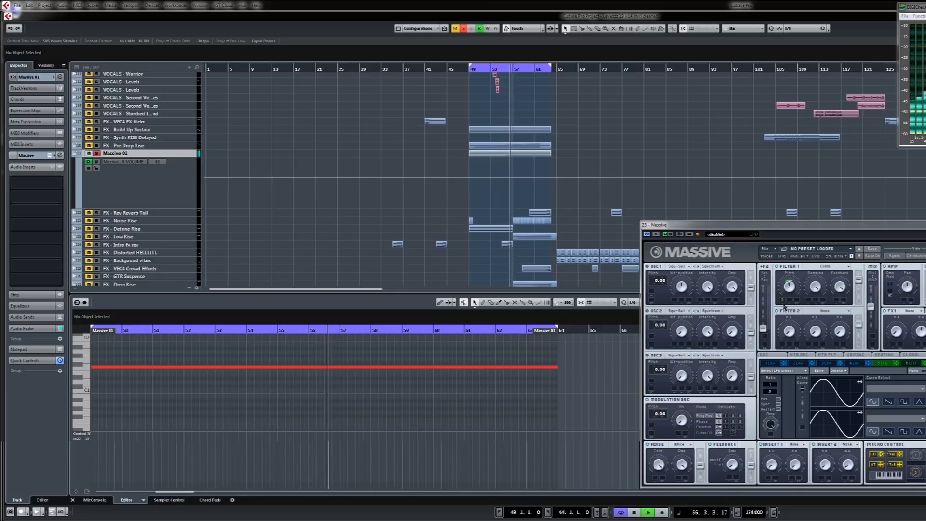
pyautogui.click(889, 401)
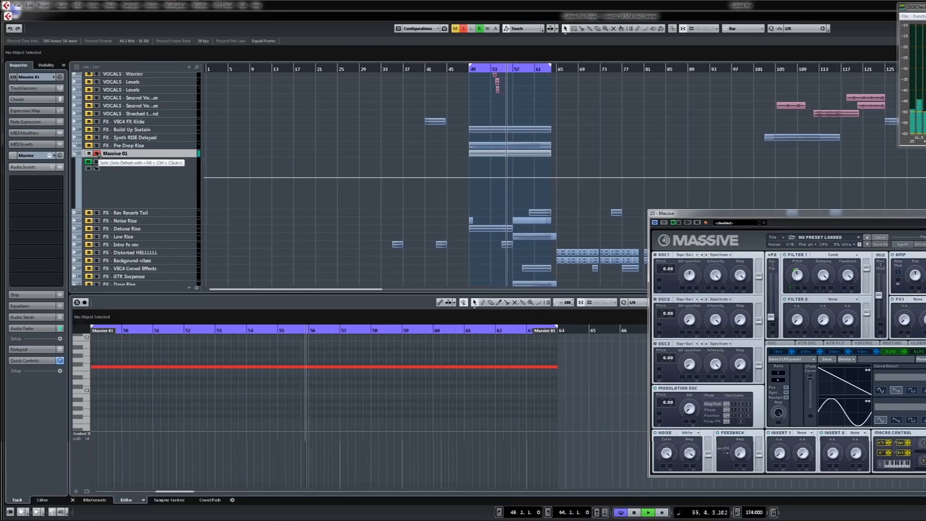
# Unsolo Massive 01 and write automation for the ratio denominator of LFO 5 during playback
pyautogui.click(96, 153)
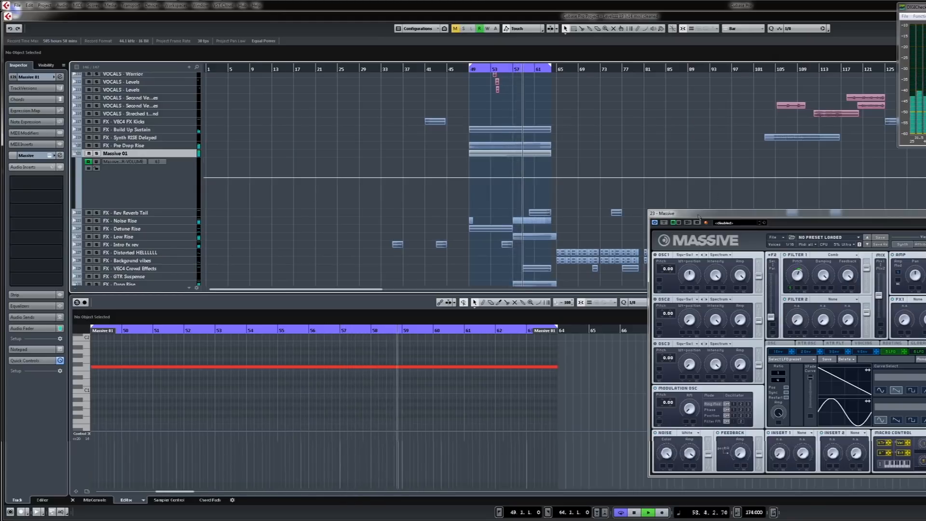
pyautogui.click(680, 223)
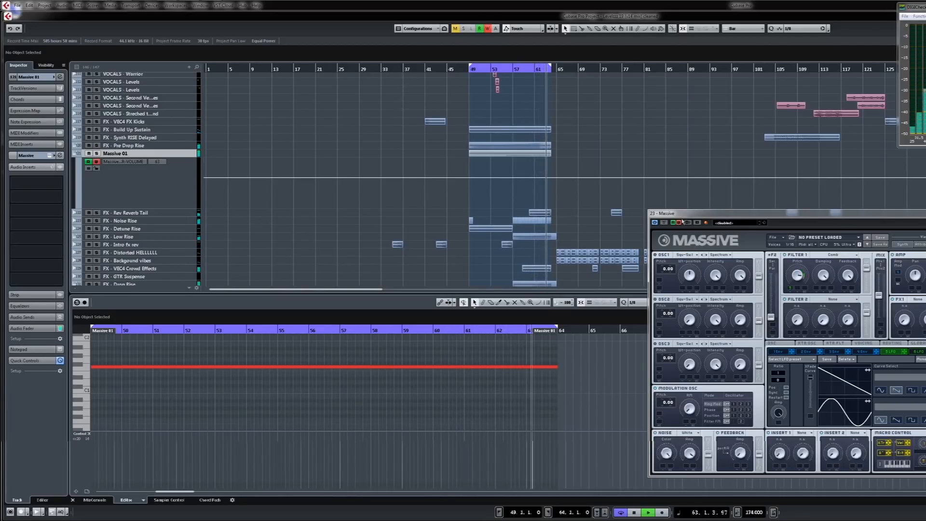
# Show the Massive MOD5-DEN automation and reshape it into upward steps at bars 57 and 61
pyautogui.click(139, 161)
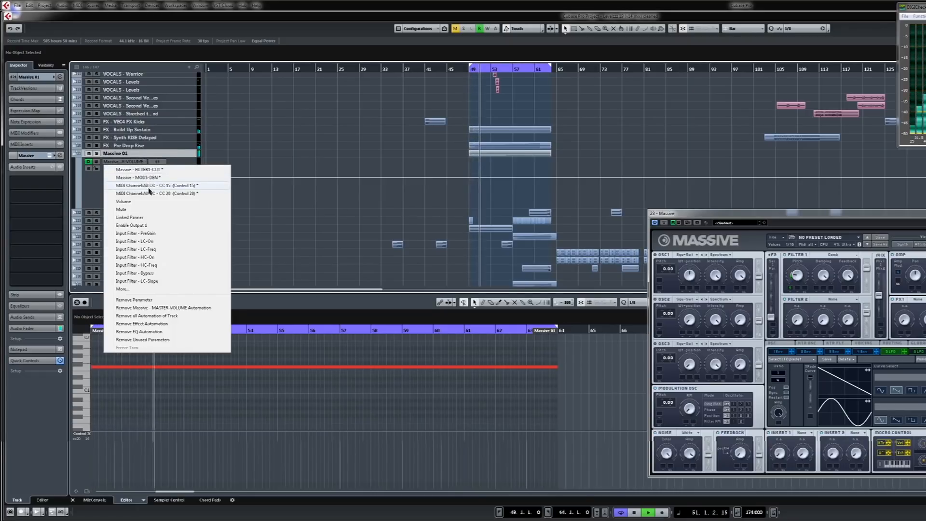
pyautogui.click(150, 179)
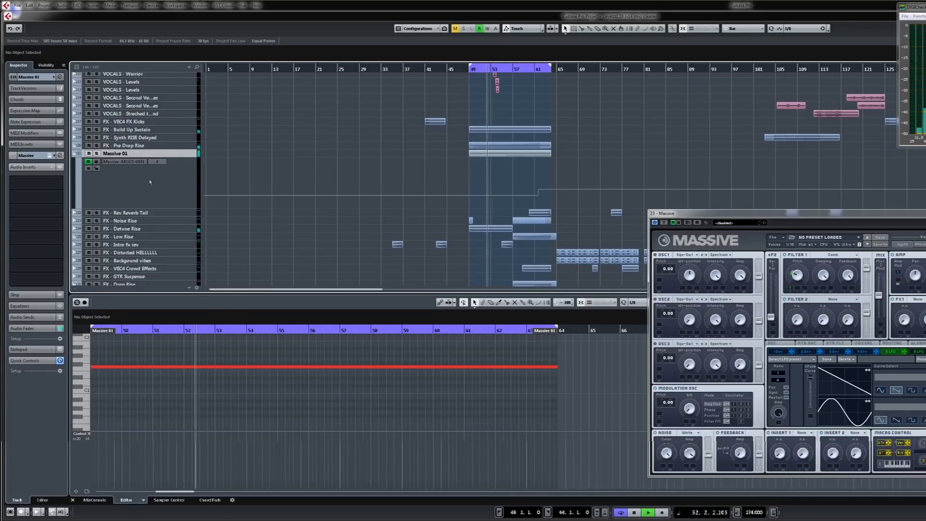
pyautogui.click(513, 200)
pyautogui.moveTo(513, 199); pyautogui.dragTo(534, 187)
pyautogui.click(541, 189)
pyautogui.press('Delete')
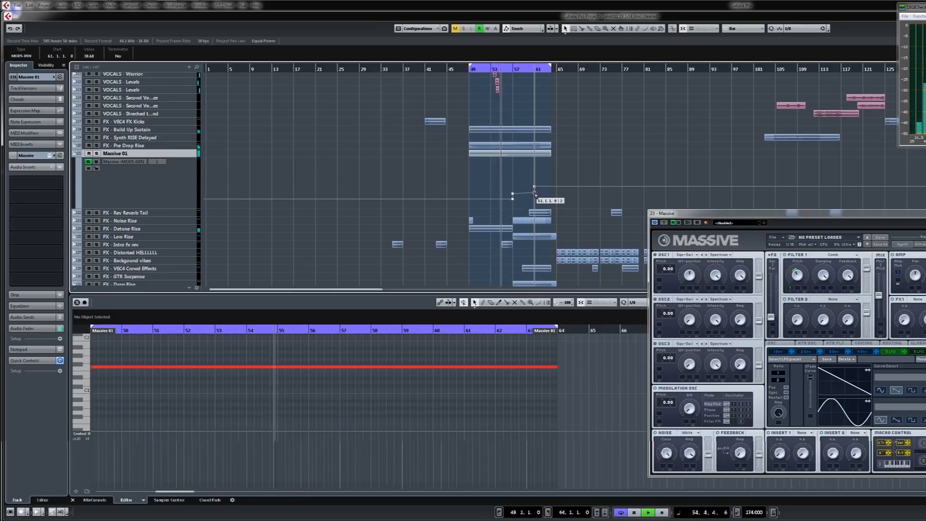
# Enlarge the MOD5-DEN lane, add a further upward step to about 54.5 at bar 63, and stop playback
pyautogui.moveTo(170, 209); pyautogui.dragTo(169, 245)
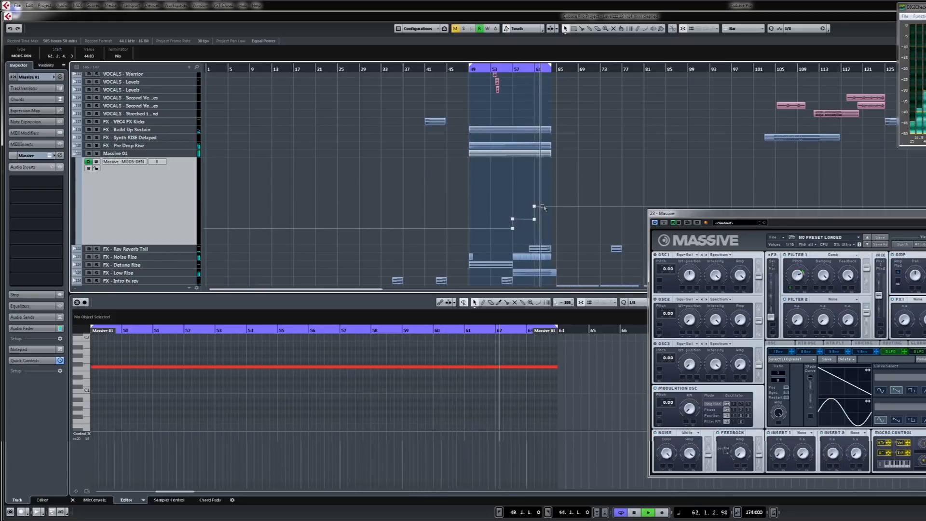
pyautogui.moveTo(547, 205); pyautogui.dragTo(546, 198)
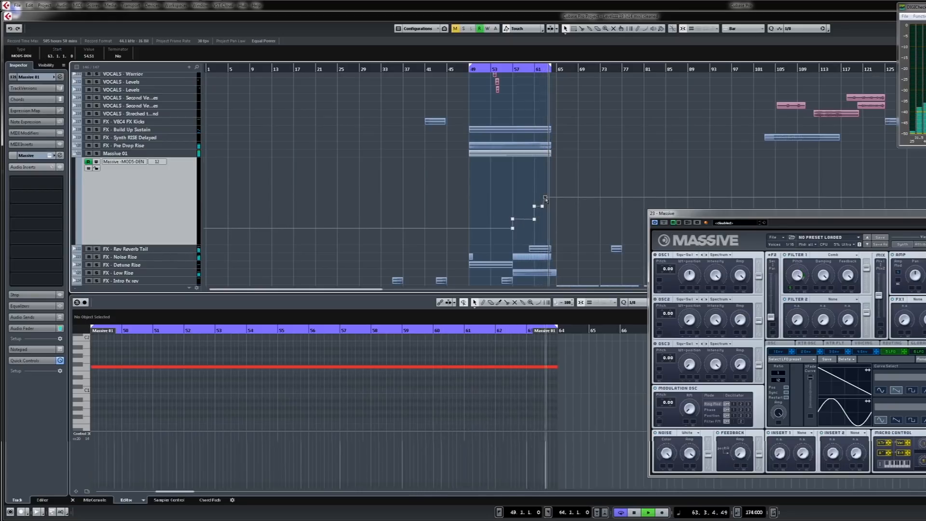
pyautogui.click(560, 185)
pyautogui.press('space')
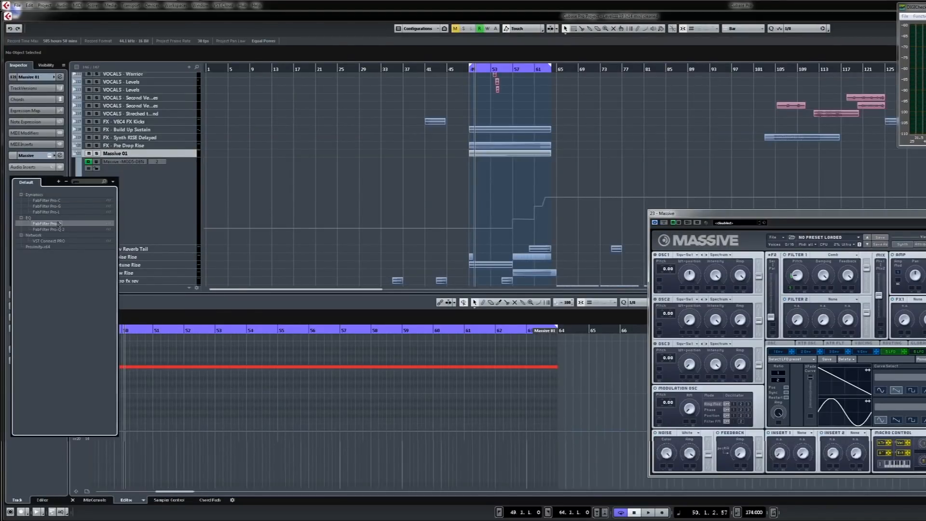
# Insert FabFilter Pro-Q on Massive 01 and add a low-cut and a high-cut band at the spectrum's ends
pyautogui.click(60, 223)
pyautogui.moveTo(315, 281); pyautogui.dragTo(358, 219)
pyautogui.doubleClick(469, 290)
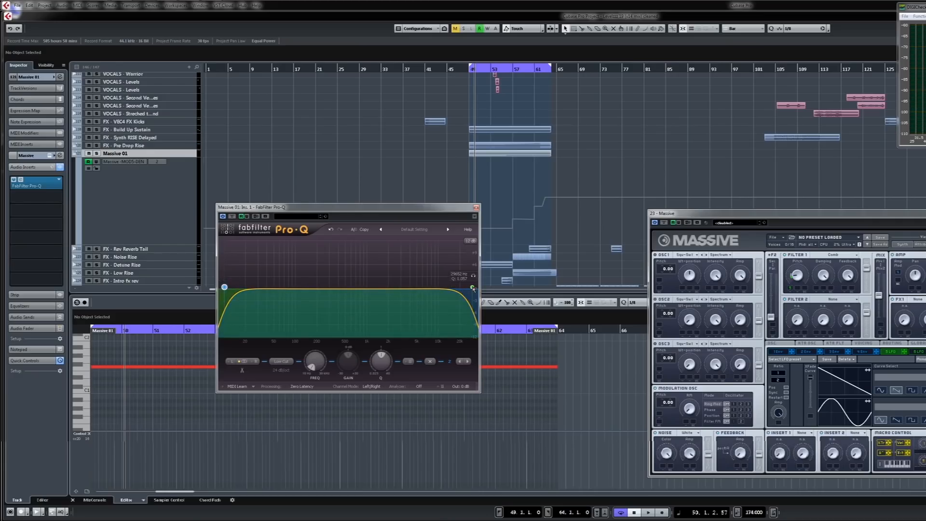
# Start writing Pro-Q automation from about bar 45, with the high cut lowered to about 2.2 kHz and the analyzer set to Post-EQ
pyautogui.click(452, 67)
pyautogui.press('space')
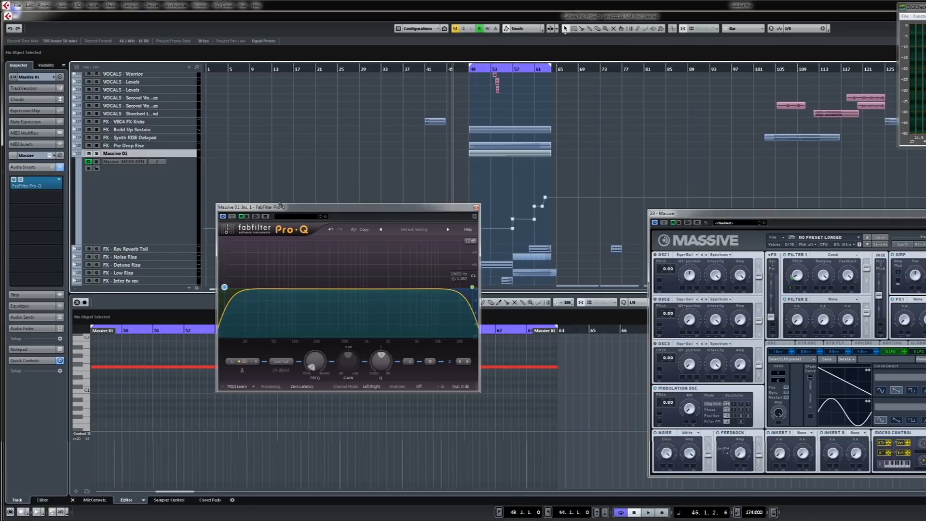
pyautogui.click(246, 216)
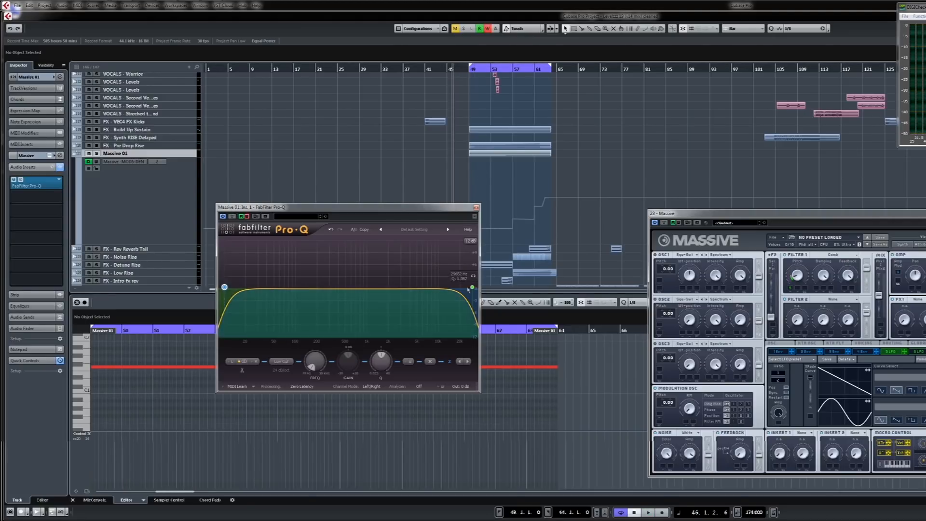
pyautogui.moveTo(471, 288); pyautogui.dragTo(396, 286)
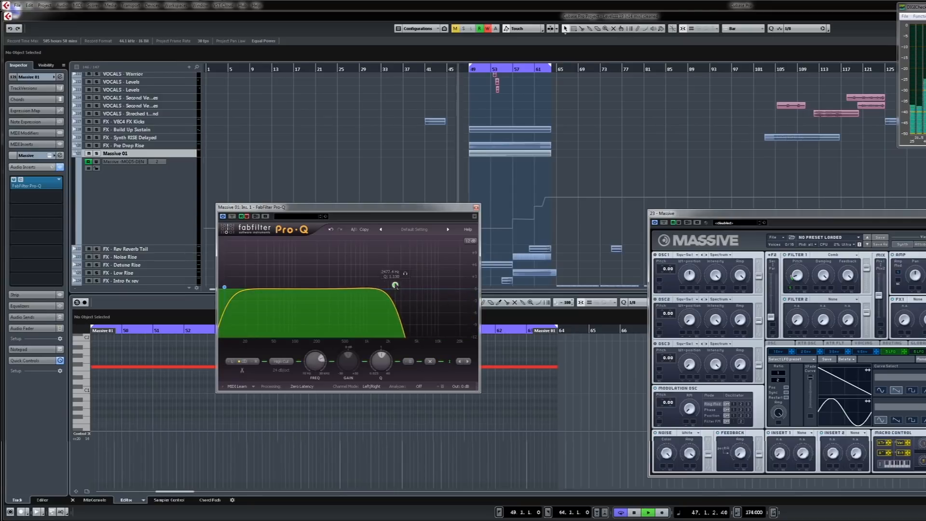
pyautogui.click(418, 386)
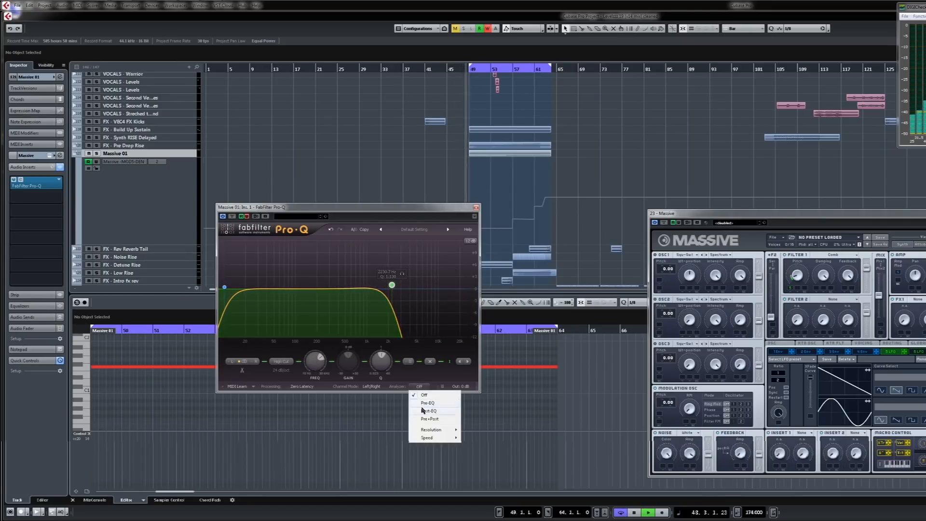
pyautogui.click(422, 410)
# Sweep the Pro-Q high cut up to the spectrum's upper end during playback, writing the automation through bar 63
pyautogui.moveTo(391, 285); pyautogui.dragTo(368, 269)
pyautogui.moveTo(371, 268); pyautogui.dragTo(391, 269)
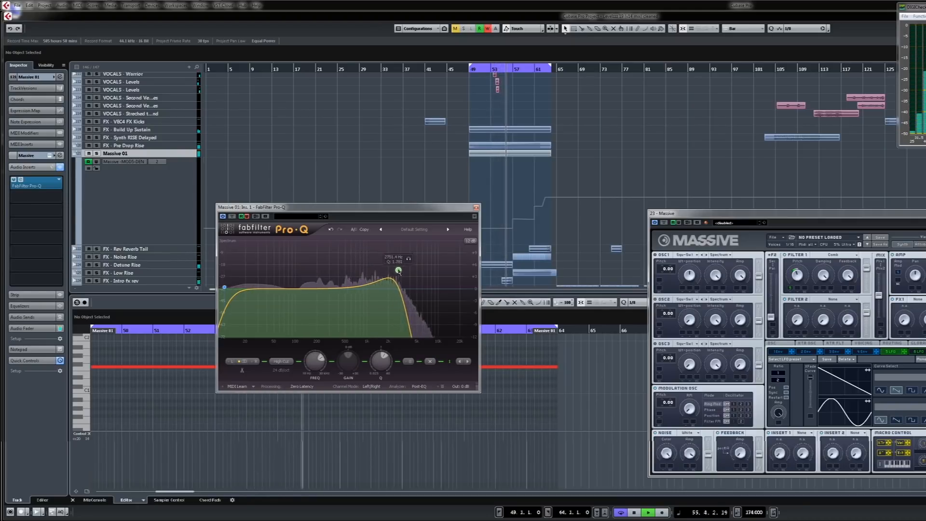
pyautogui.moveTo(415, 276); pyautogui.dragTo(419, 278)
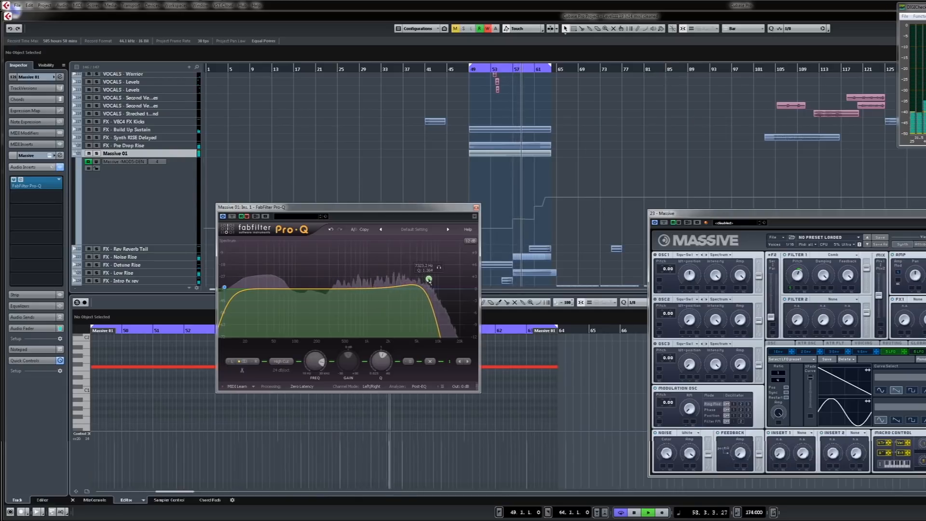
pyautogui.moveTo(439, 281); pyautogui.dragTo(473, 285)
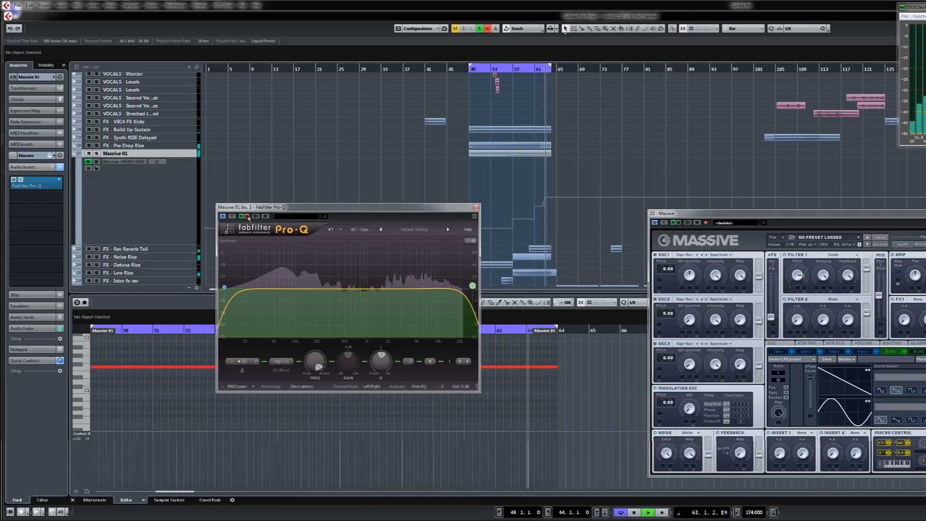
# Replay the build-up and write automation for the Pro-Q low cut, raising its frequency gradually past about 240 Hz
pyautogui.click(460, 69)
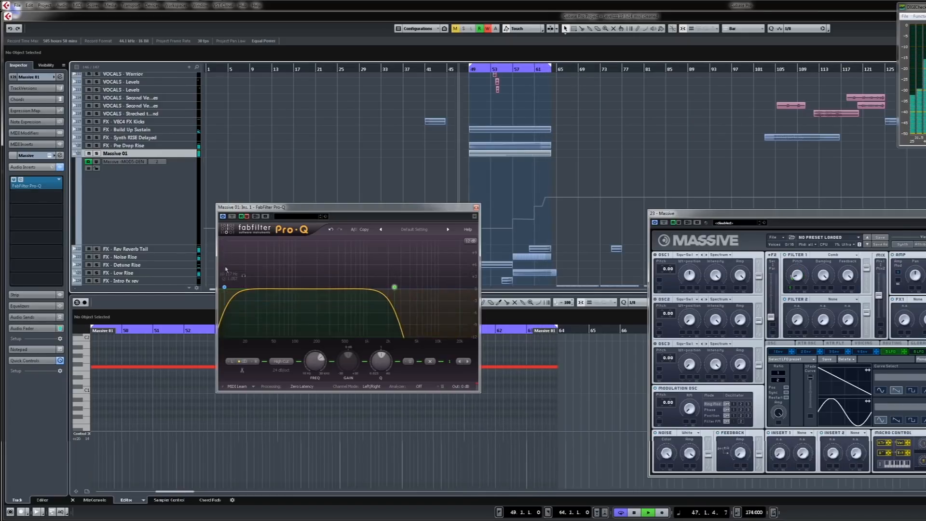
pyautogui.moveTo(225, 288); pyautogui.dragTo(295, 296)
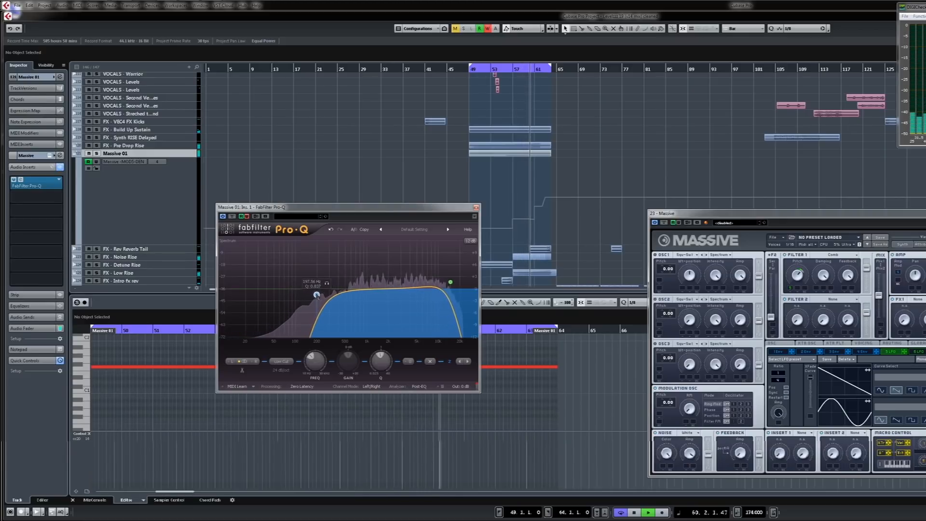
pyautogui.moveTo(325, 295); pyautogui.dragTo(330, 295)
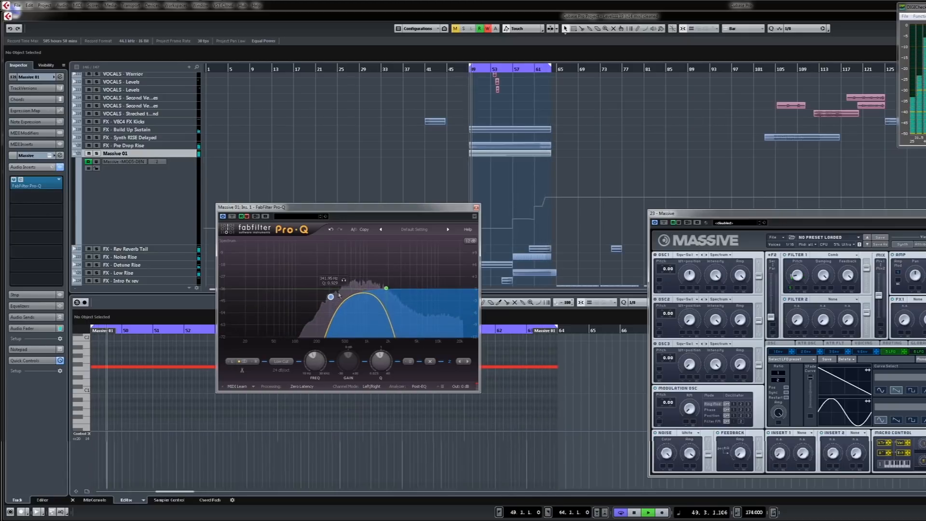
pyautogui.moveTo(339, 295); pyautogui.dragTo(355, 302)
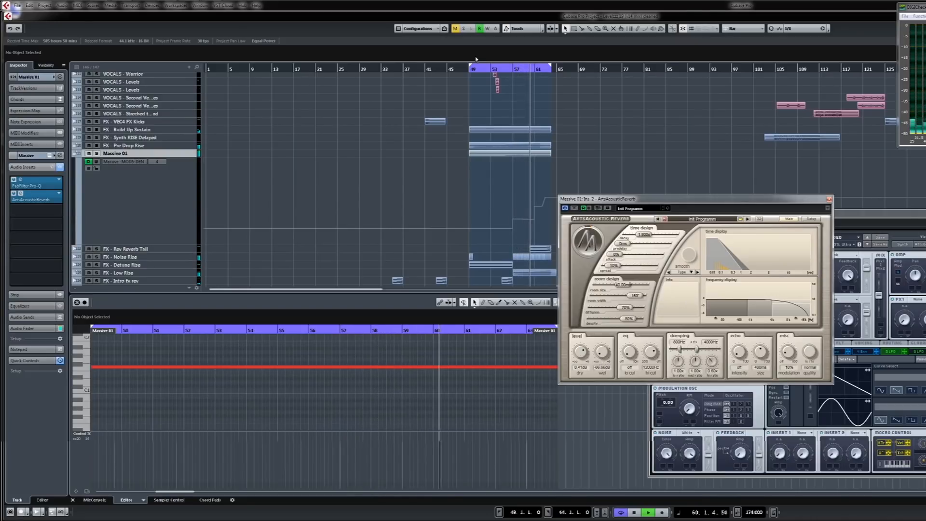
# Write rising decay and wet-level automation for the ArtsAcoustic Reverb during playback, and switch its automation writing off
pyautogui.click(447, 69)
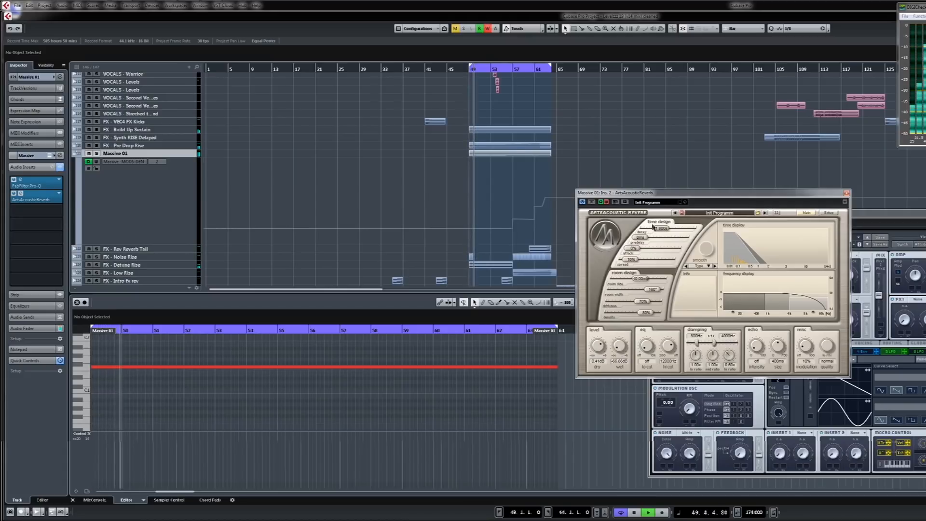
pyautogui.moveTo(653, 227); pyautogui.dragTo(668, 232)
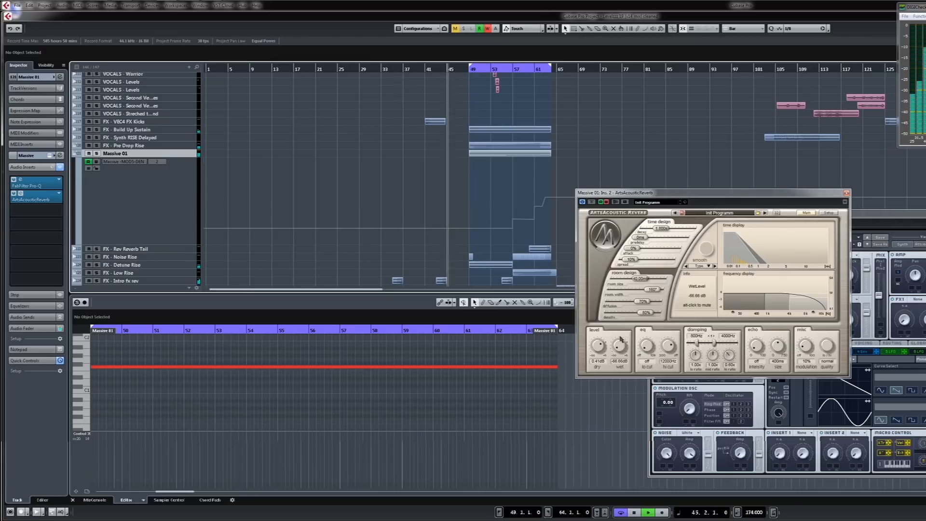
pyautogui.moveTo(621, 340); pyautogui.dragTo(623, 347)
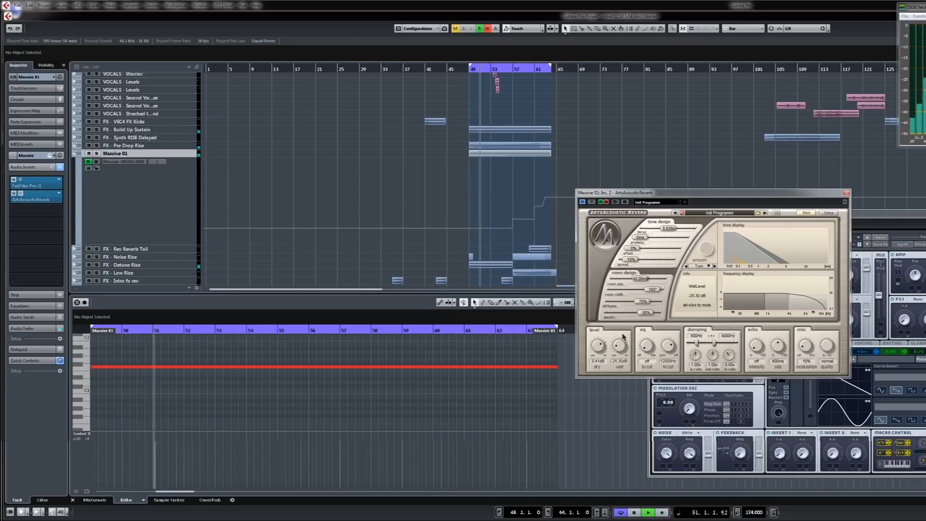
pyautogui.moveTo(623, 343); pyautogui.dragTo(617, 286)
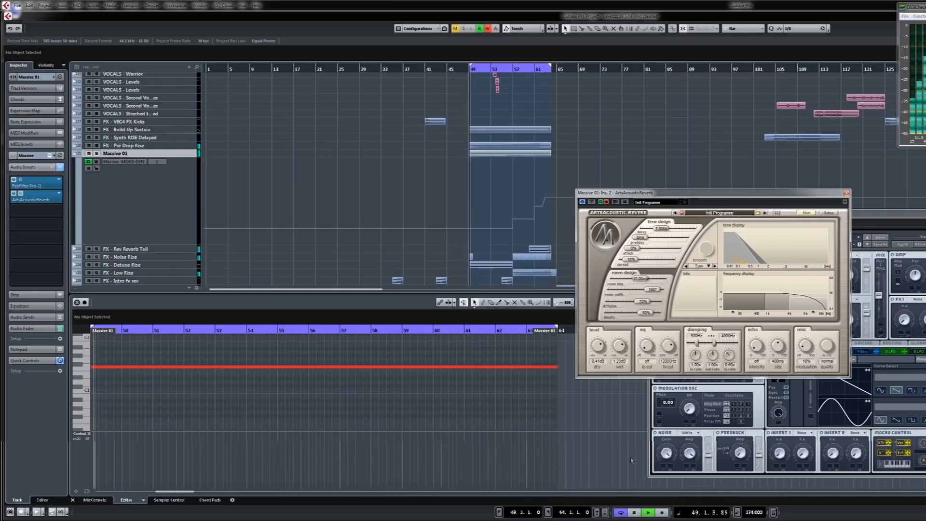
pyautogui.click(453, 70)
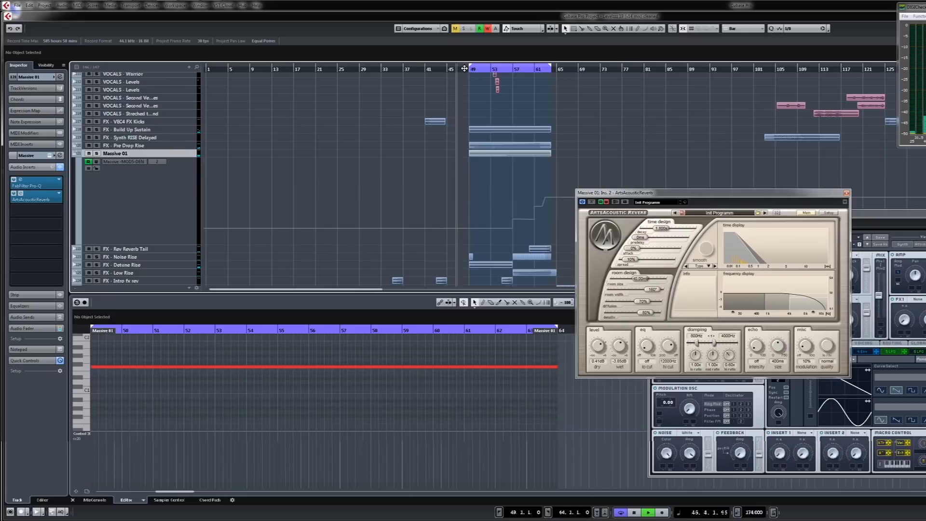
pyautogui.click(607, 202)
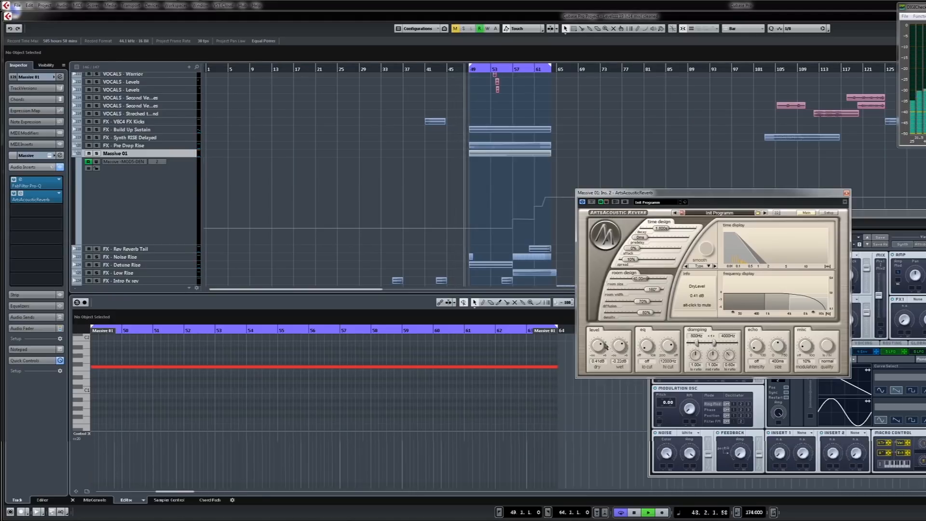